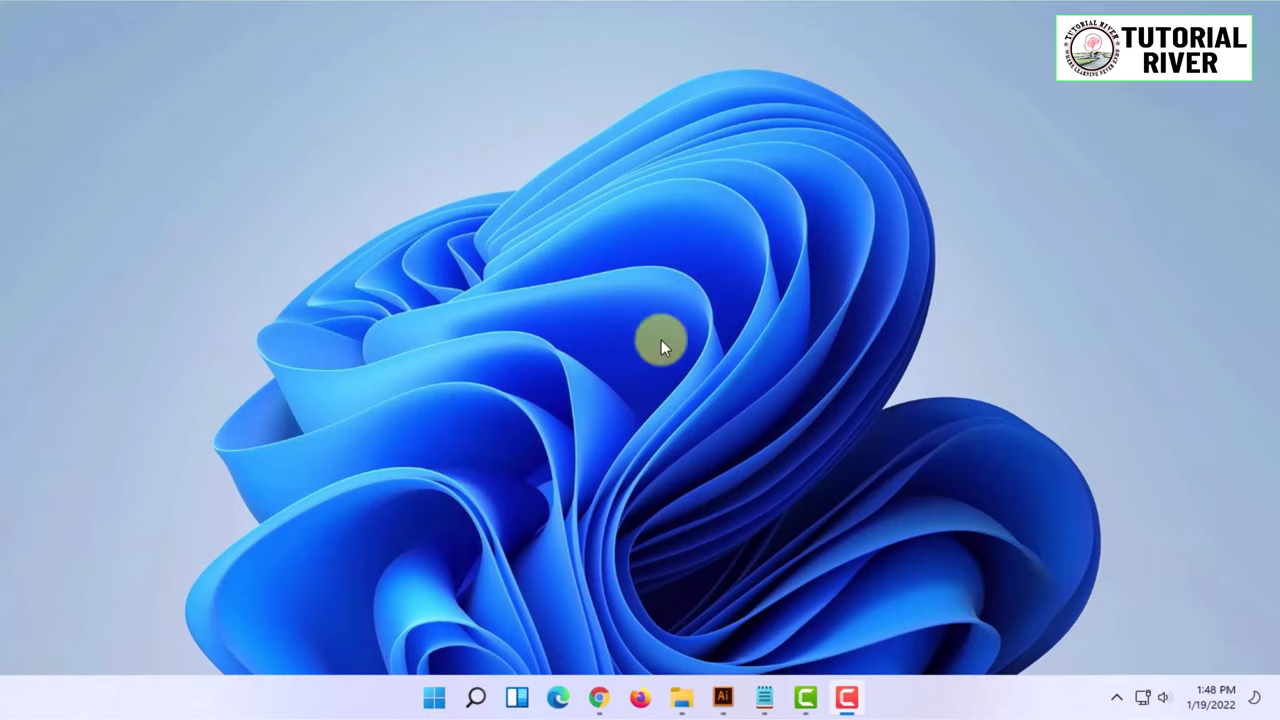
Restore the already-open Adobe Illustrator window from the taskbar.
left_click(723, 697)
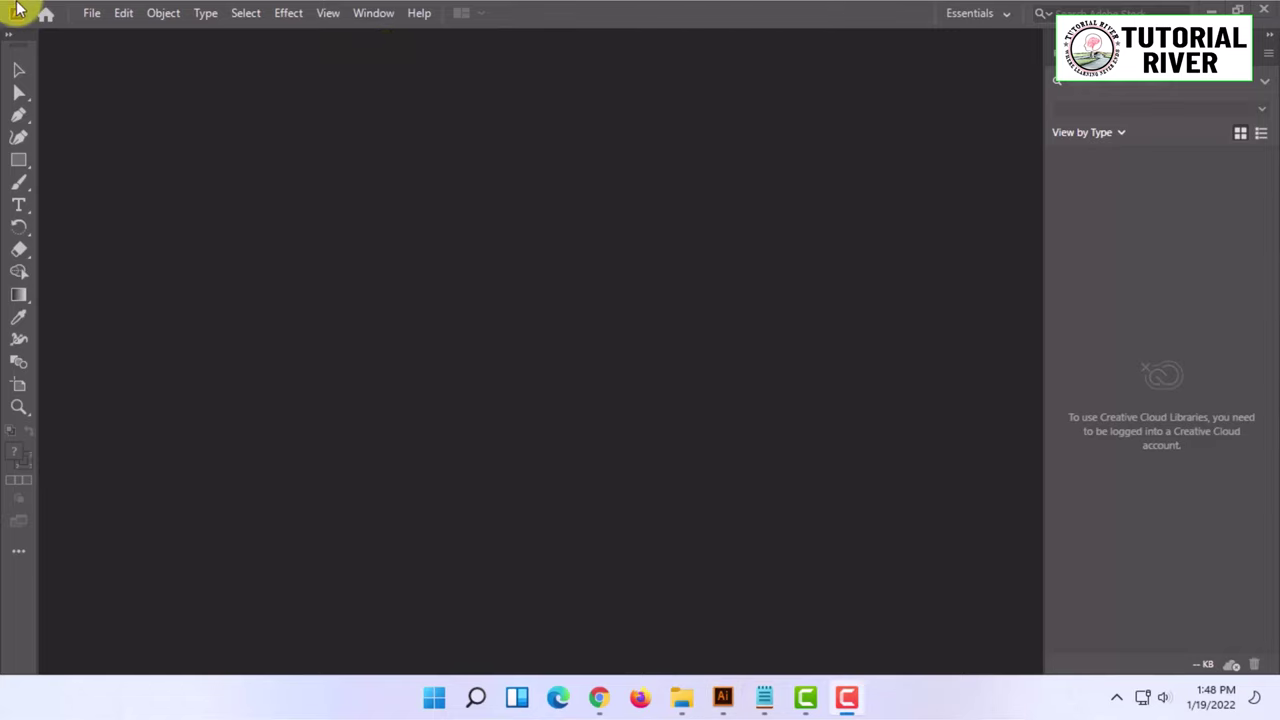
Open the File menu, after briefly checking and closing the View menu.
left_click(92, 15)
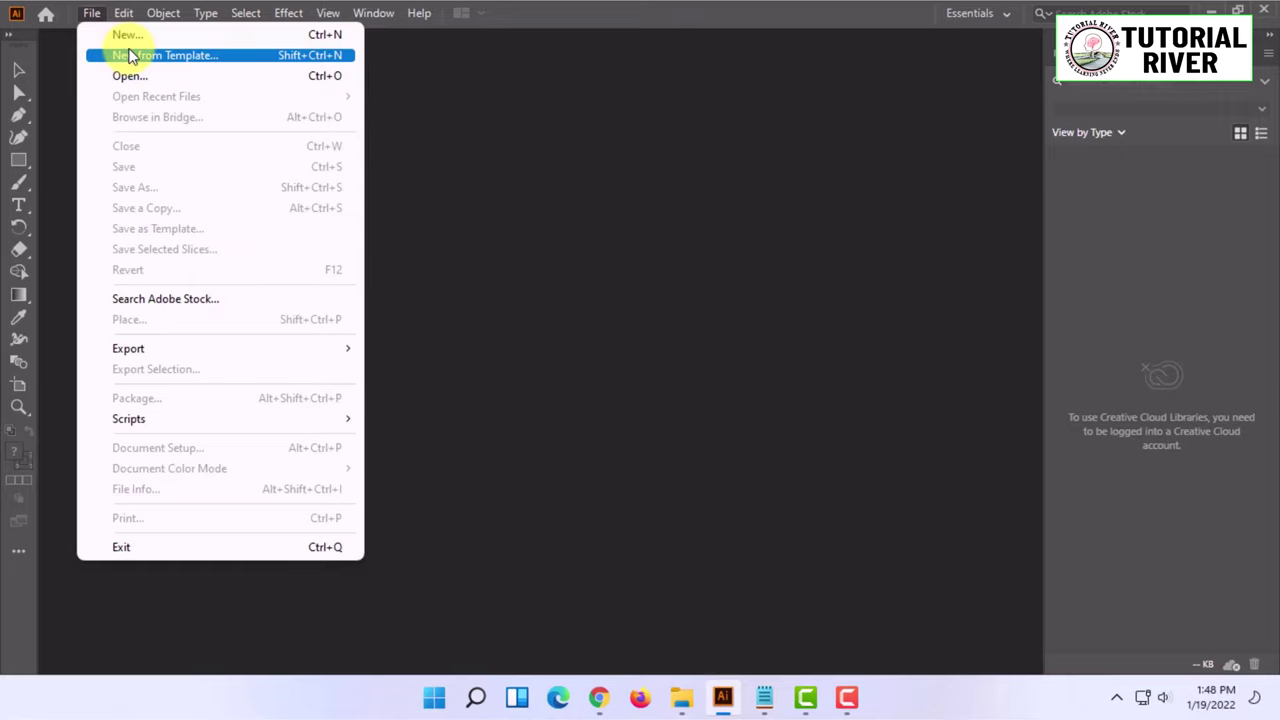
left_click(576, 88)
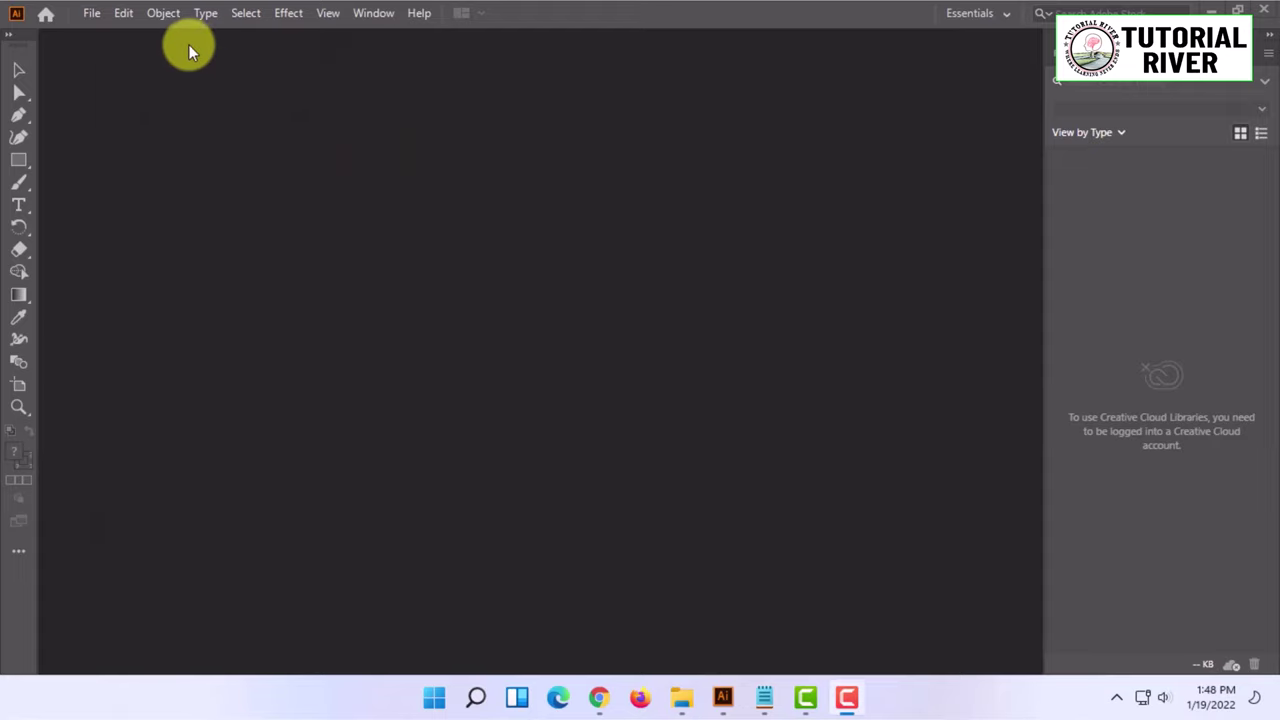
left_click(92, 14)
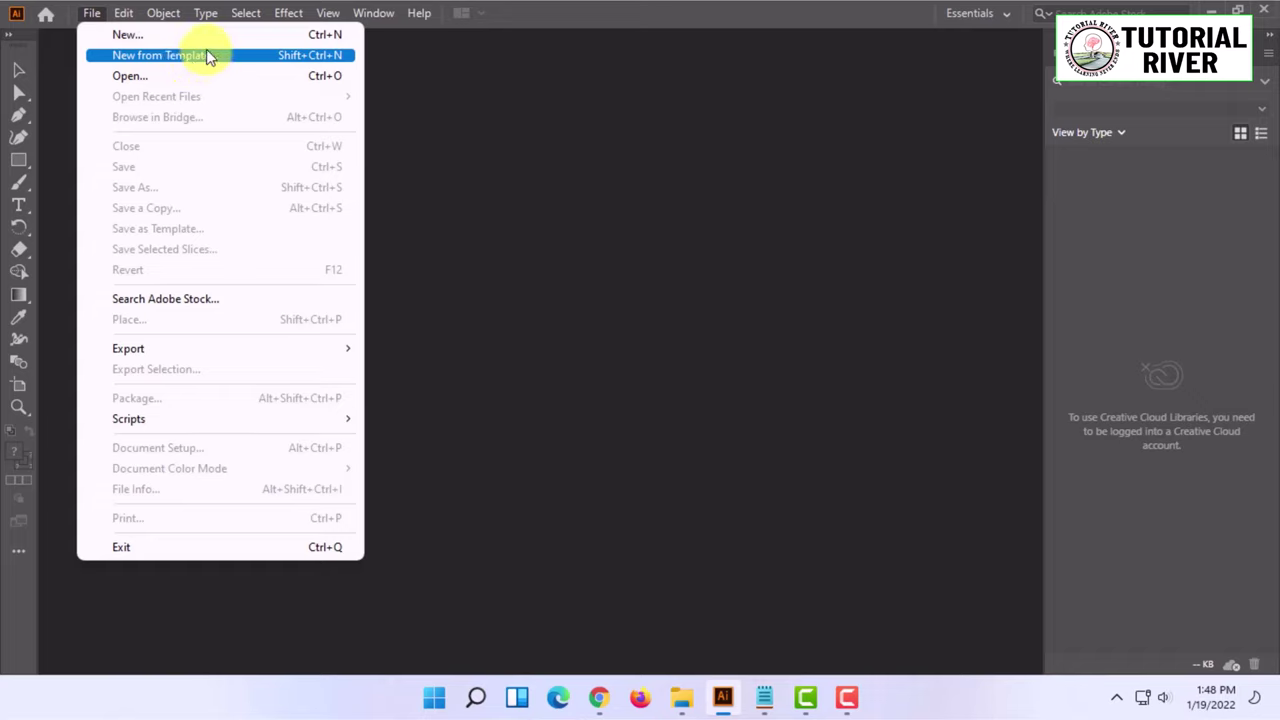
left_click(328, 13)
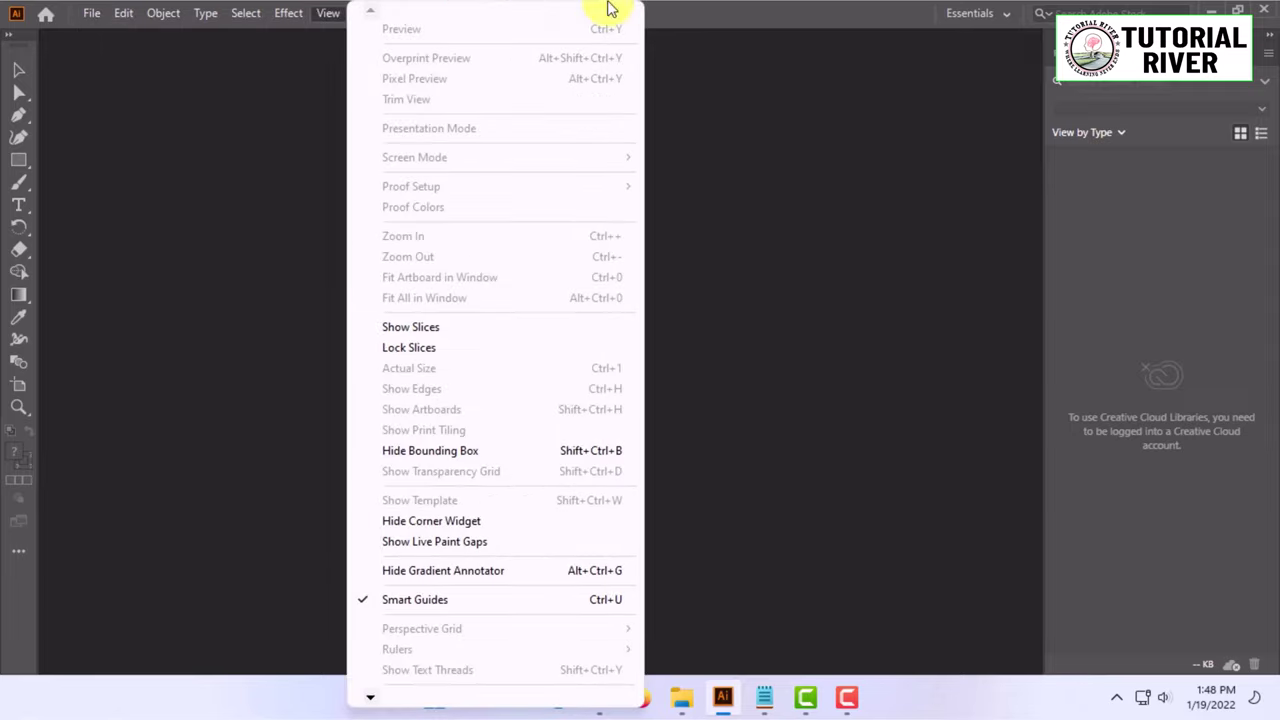
left_click(751, 95)
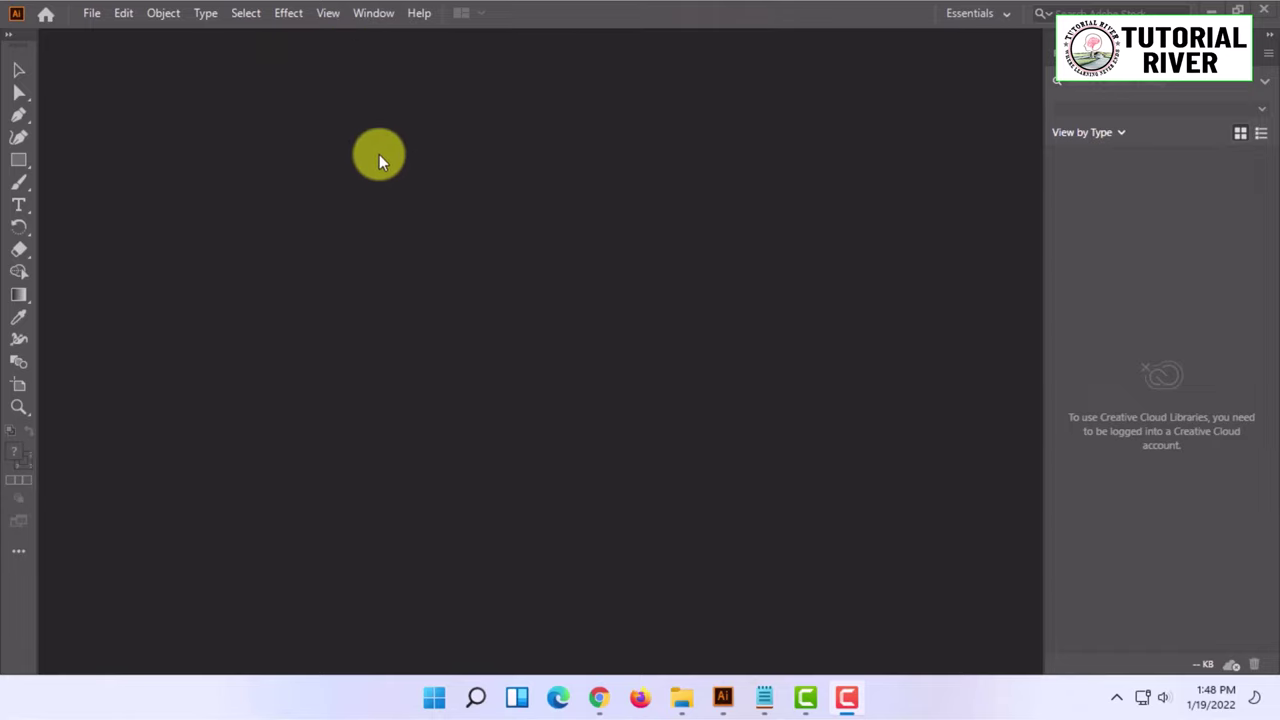
left_click(92, 15)
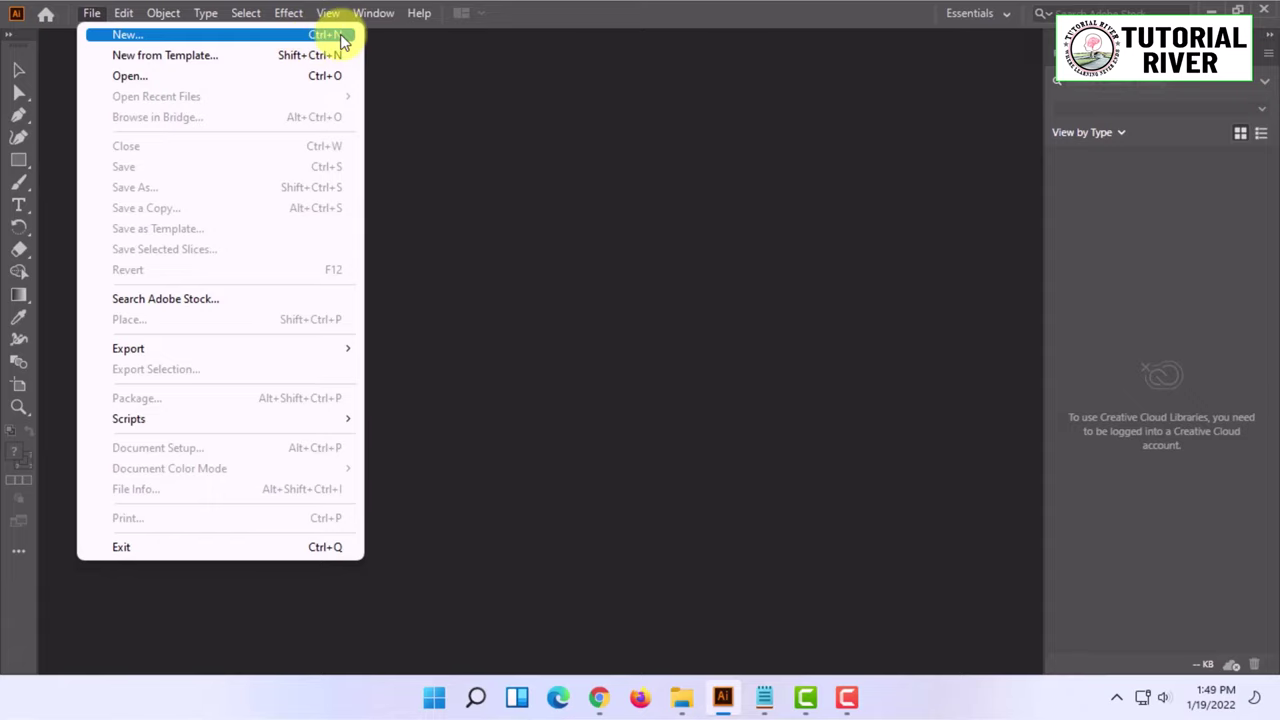
Start a new document via File > New... and view the saved templates.
left_click(134, 23)
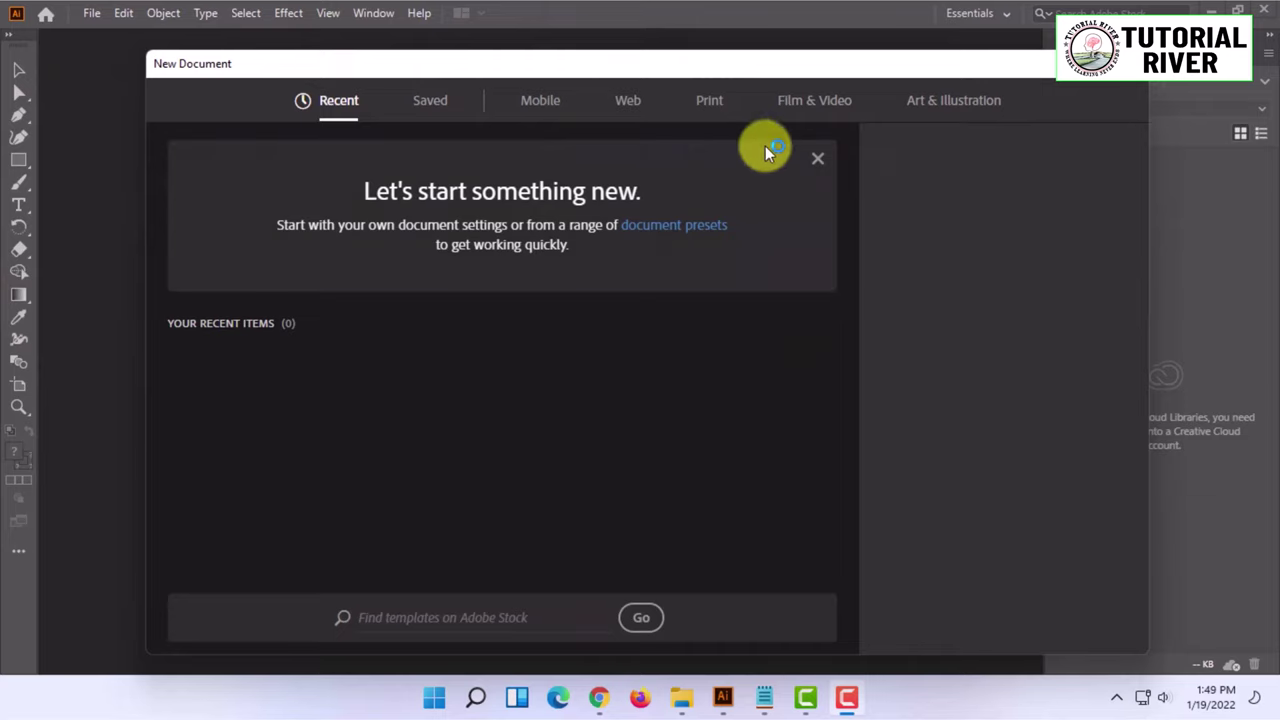
left_click(684, 34)
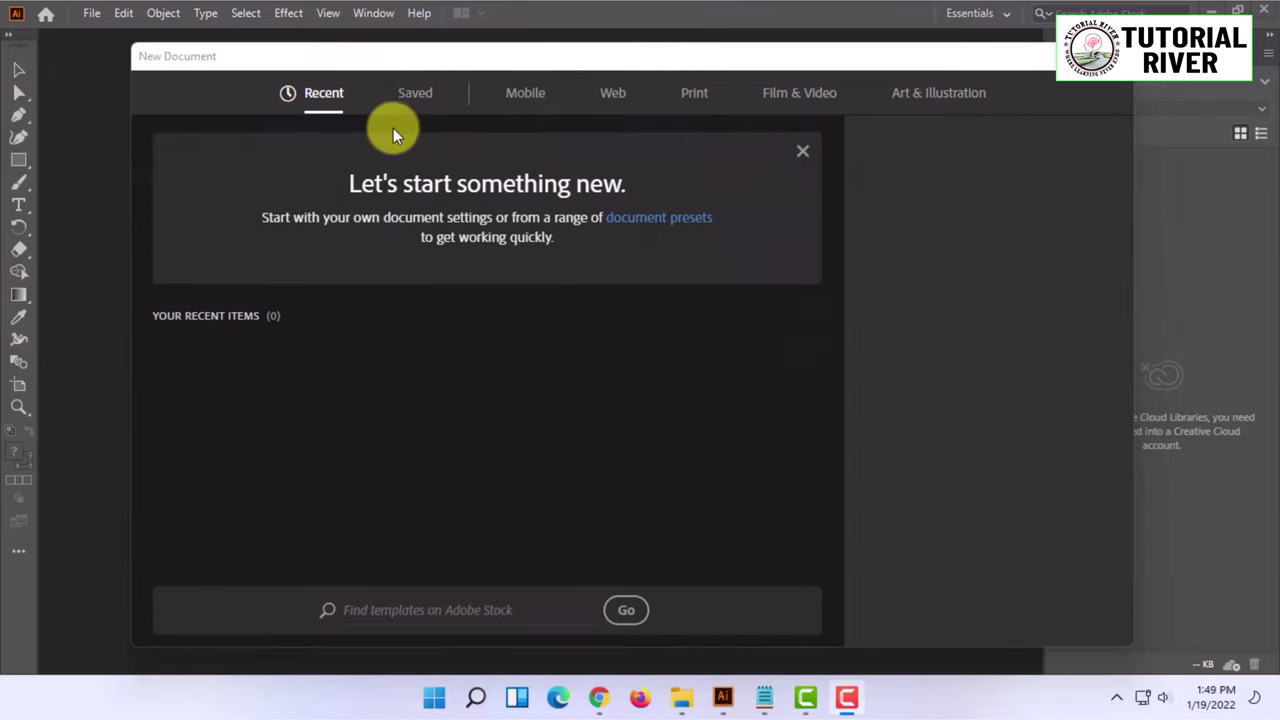
left_click(416, 108)
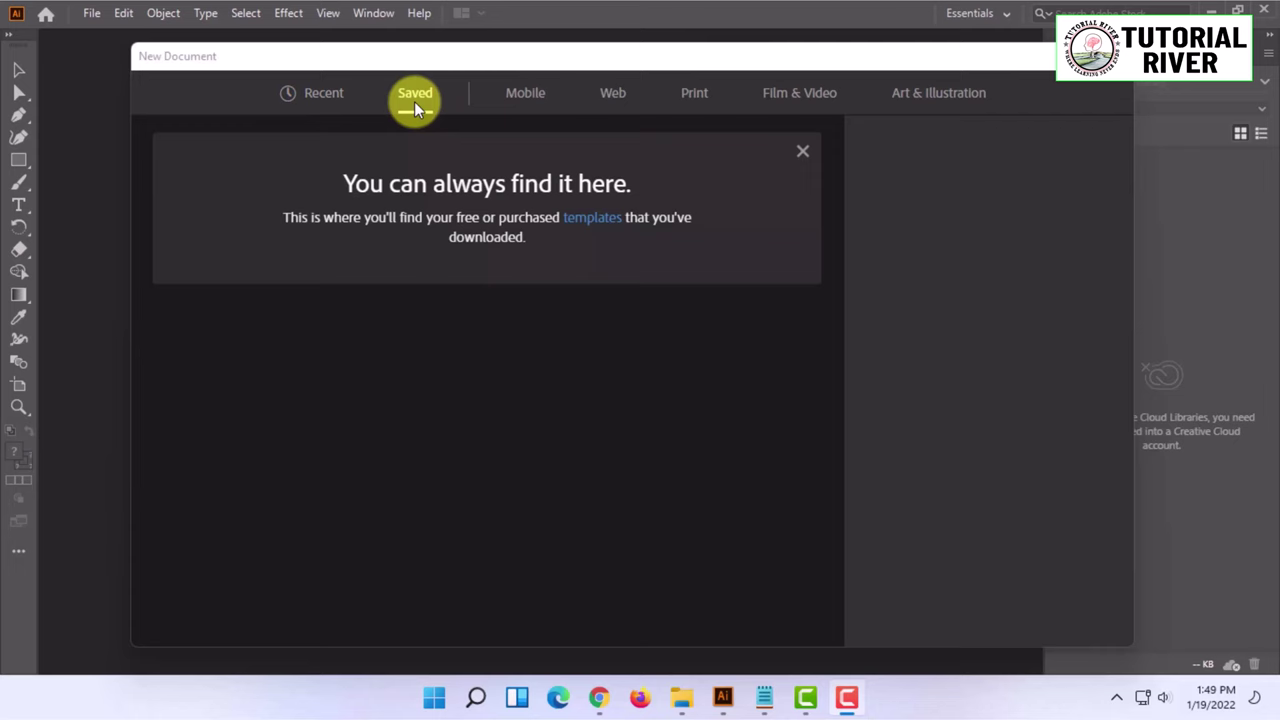
left_click(514, 106)
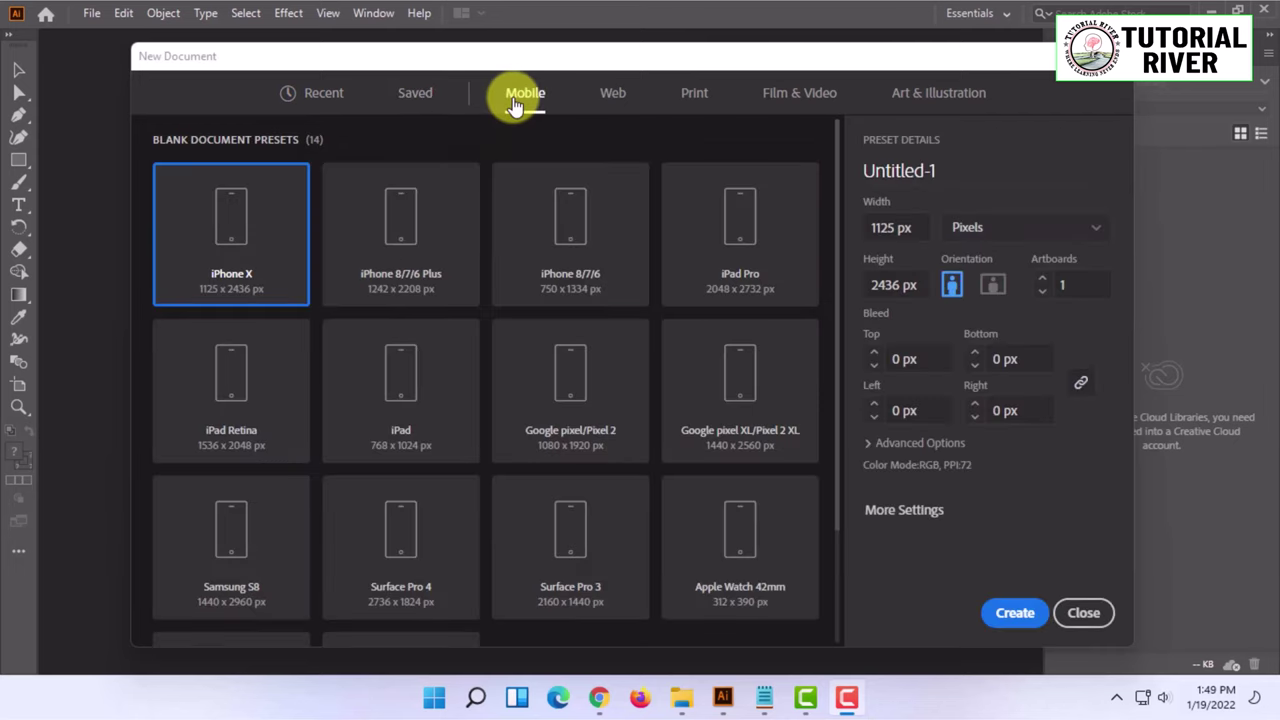
left_click(610, 100)
left_click(694, 100)
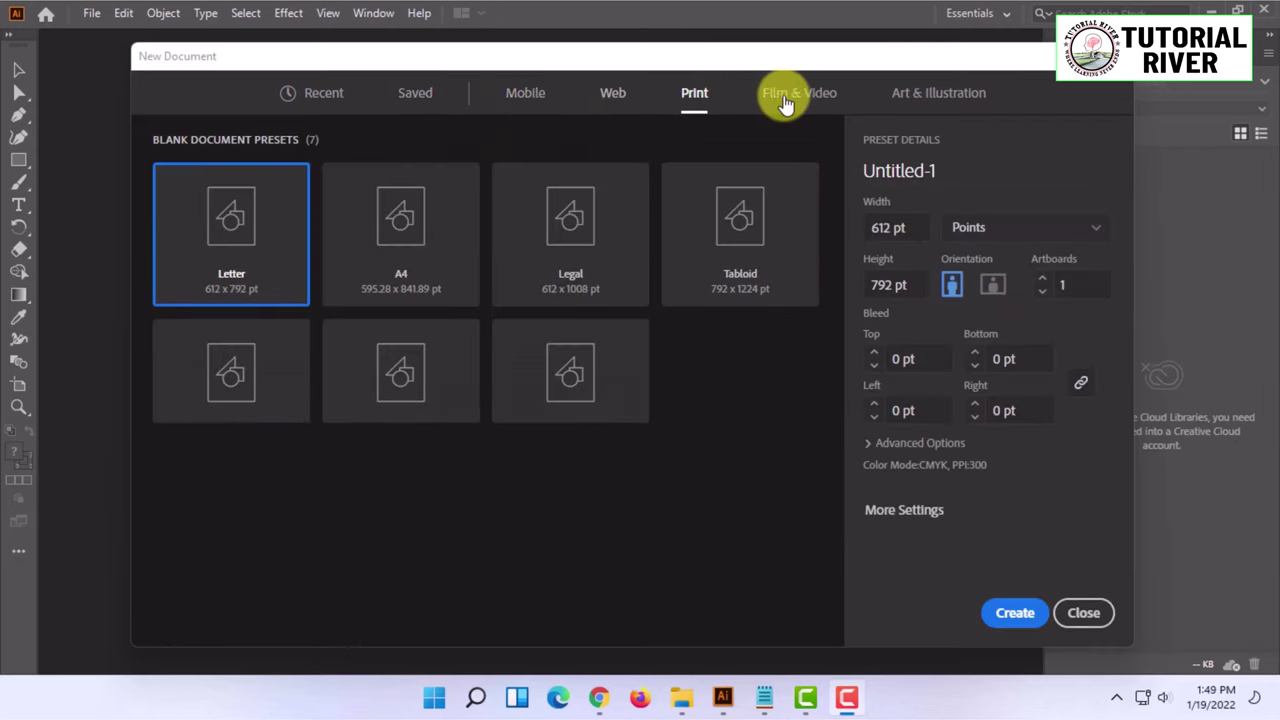
left_click(787, 100)
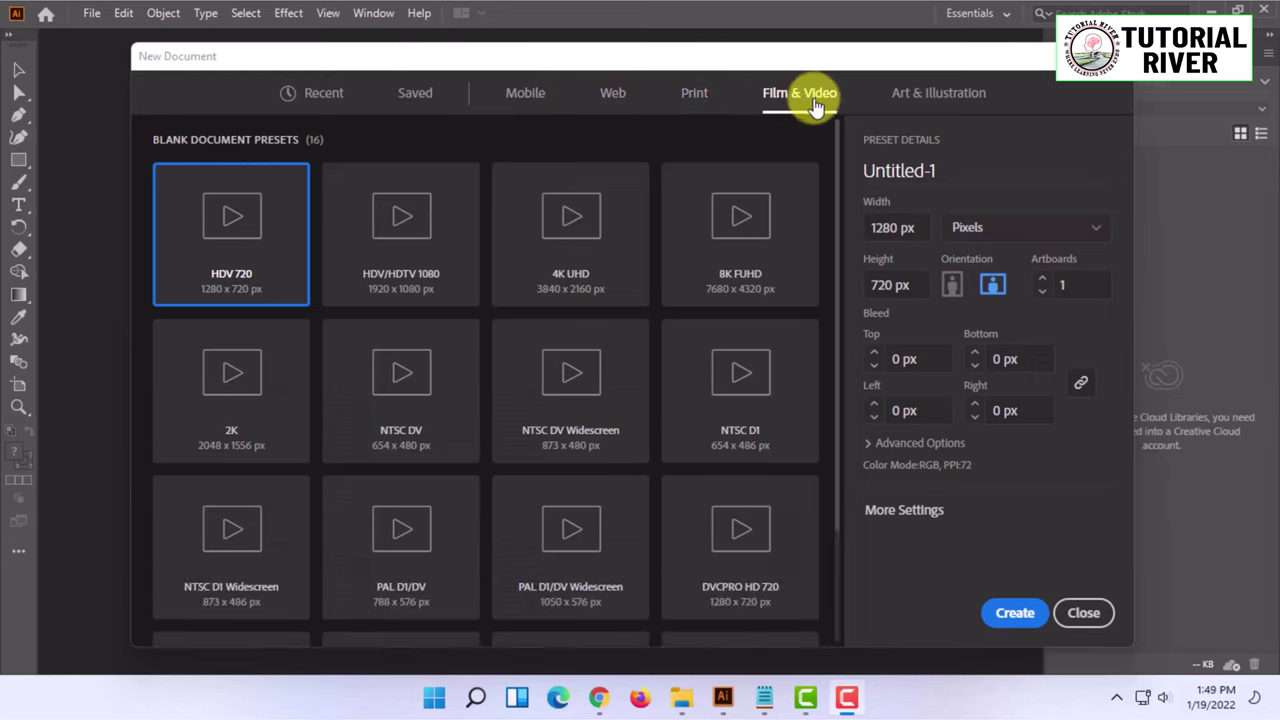
left_click(910, 100)
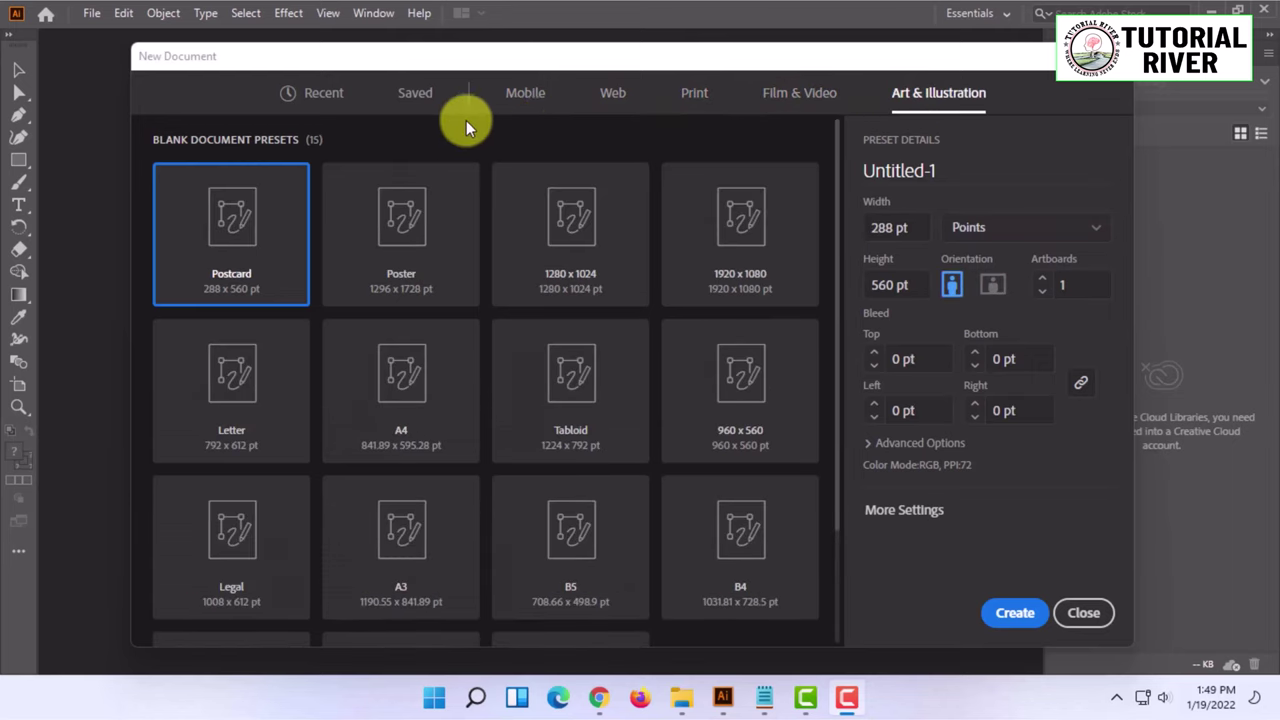
left_click(518, 114)
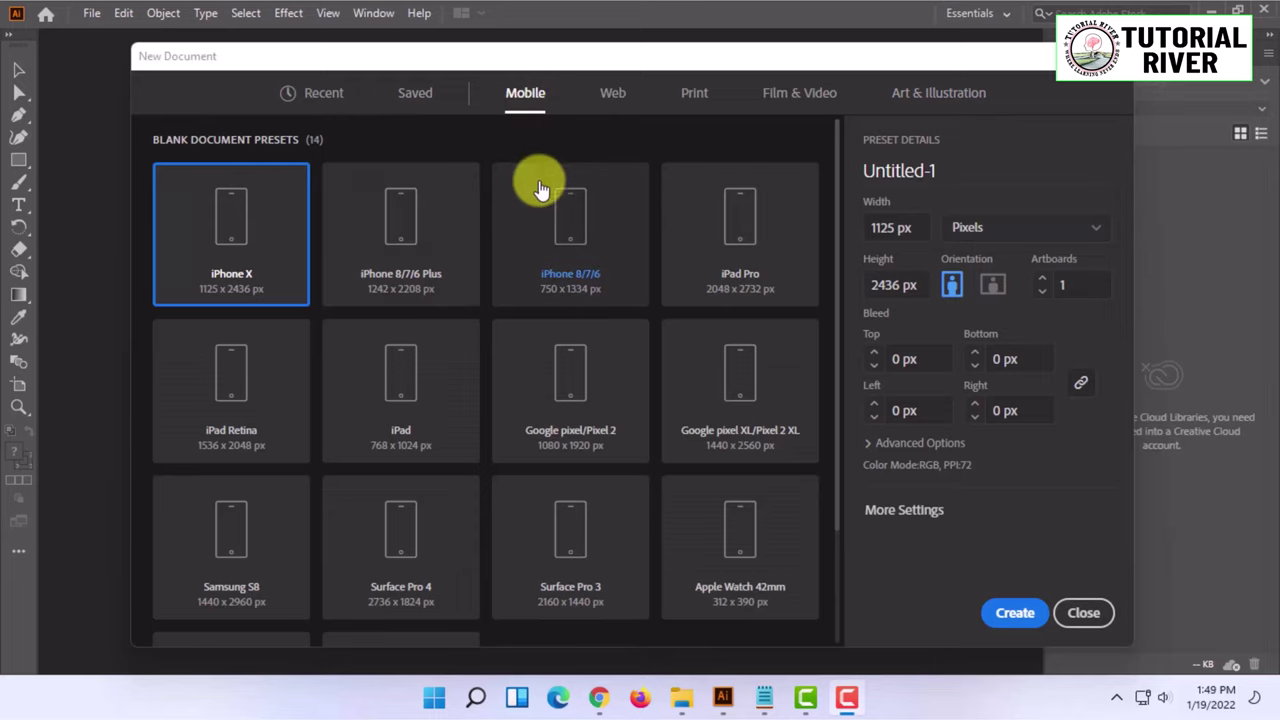
scroll(495, 255, "down", 3)
scroll(480, 270, "up", 3)
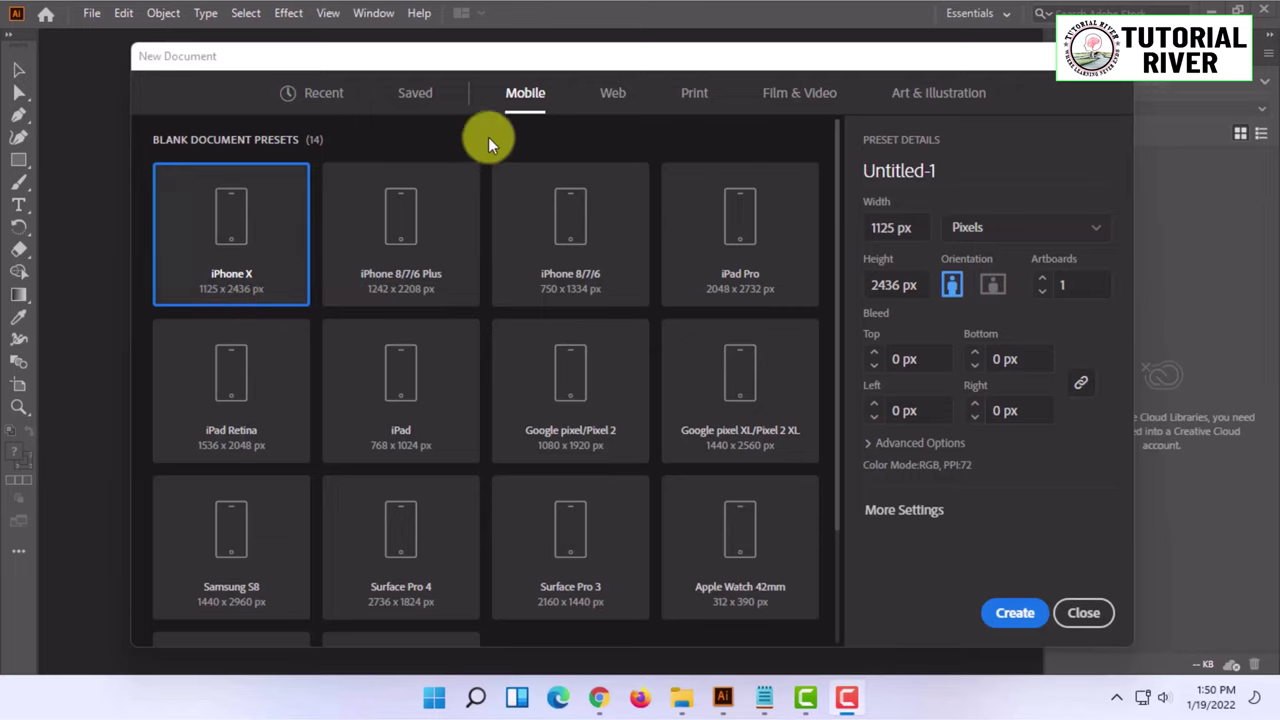
left_click(613, 100)
left_click(690, 96)
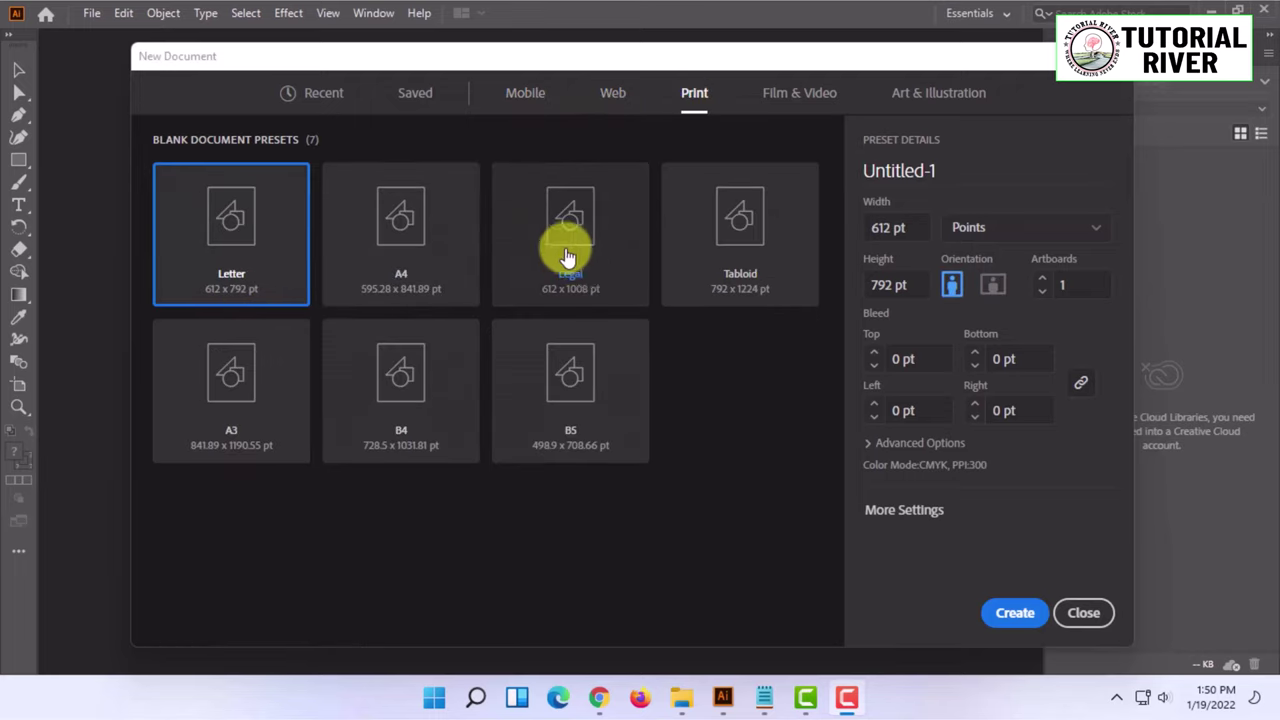
left_click(797, 100)
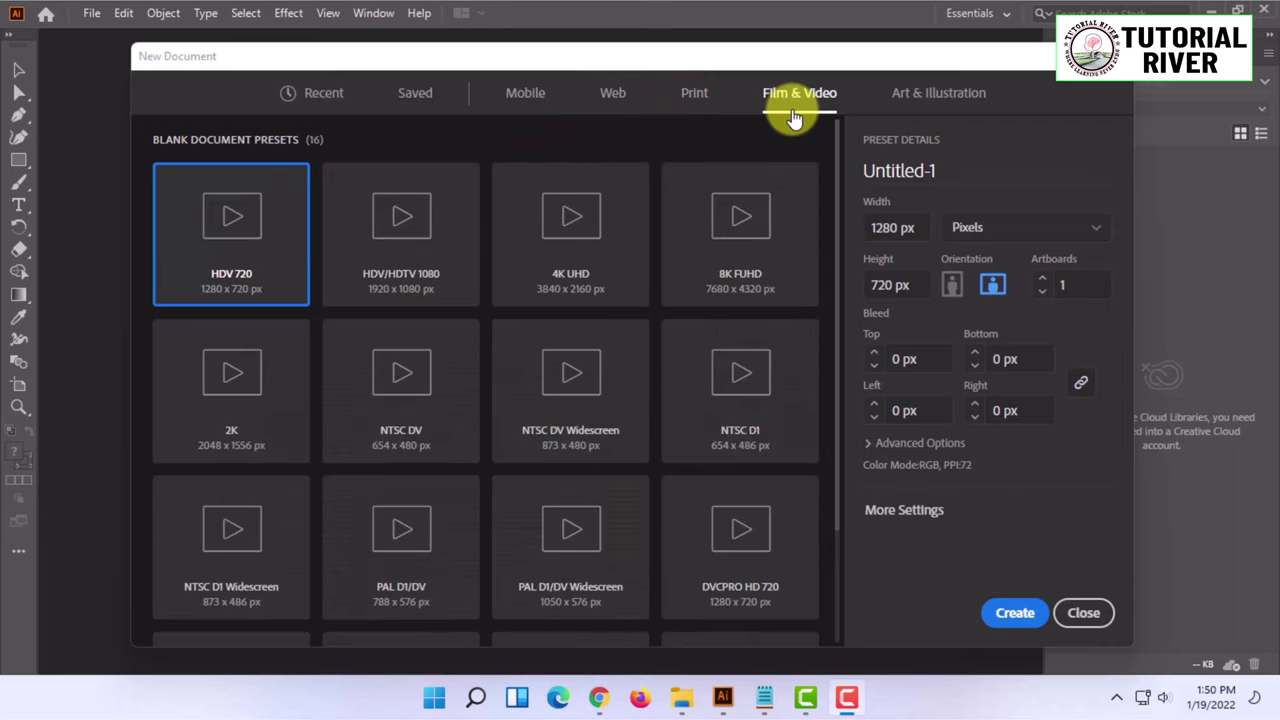
scroll(300, 268, "down", 3)
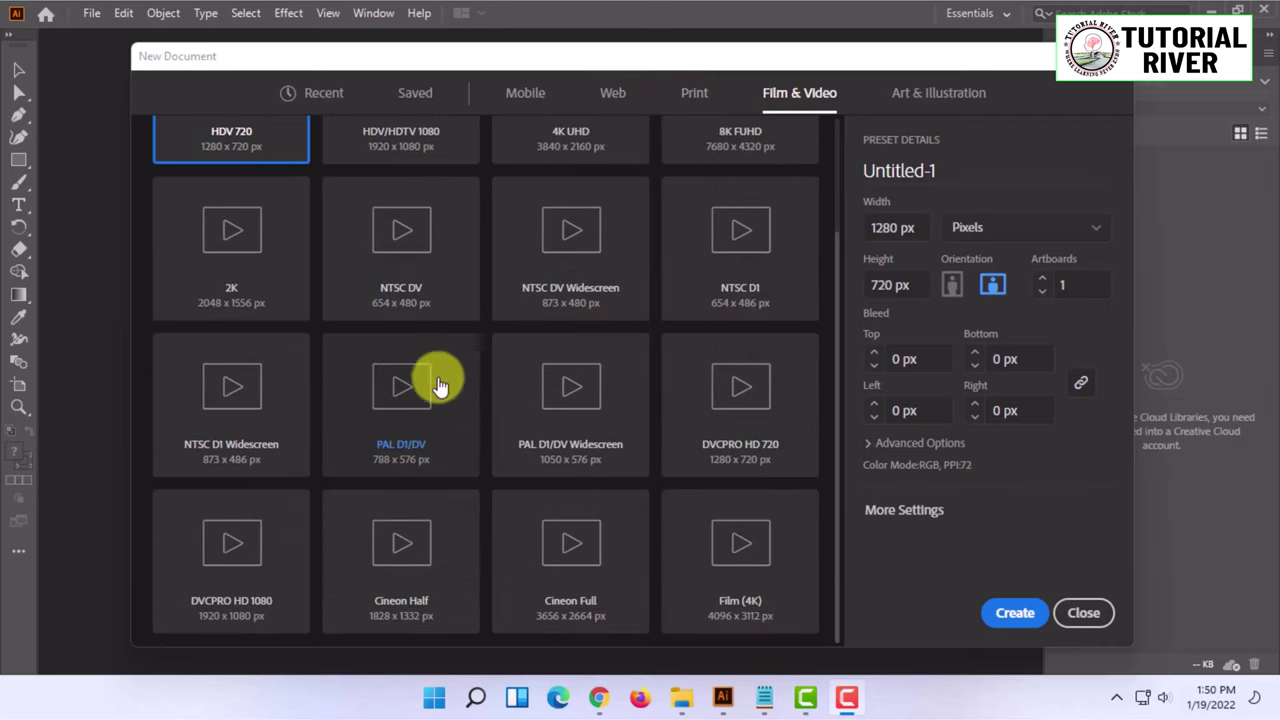
scroll(586, 395, "up", 3)
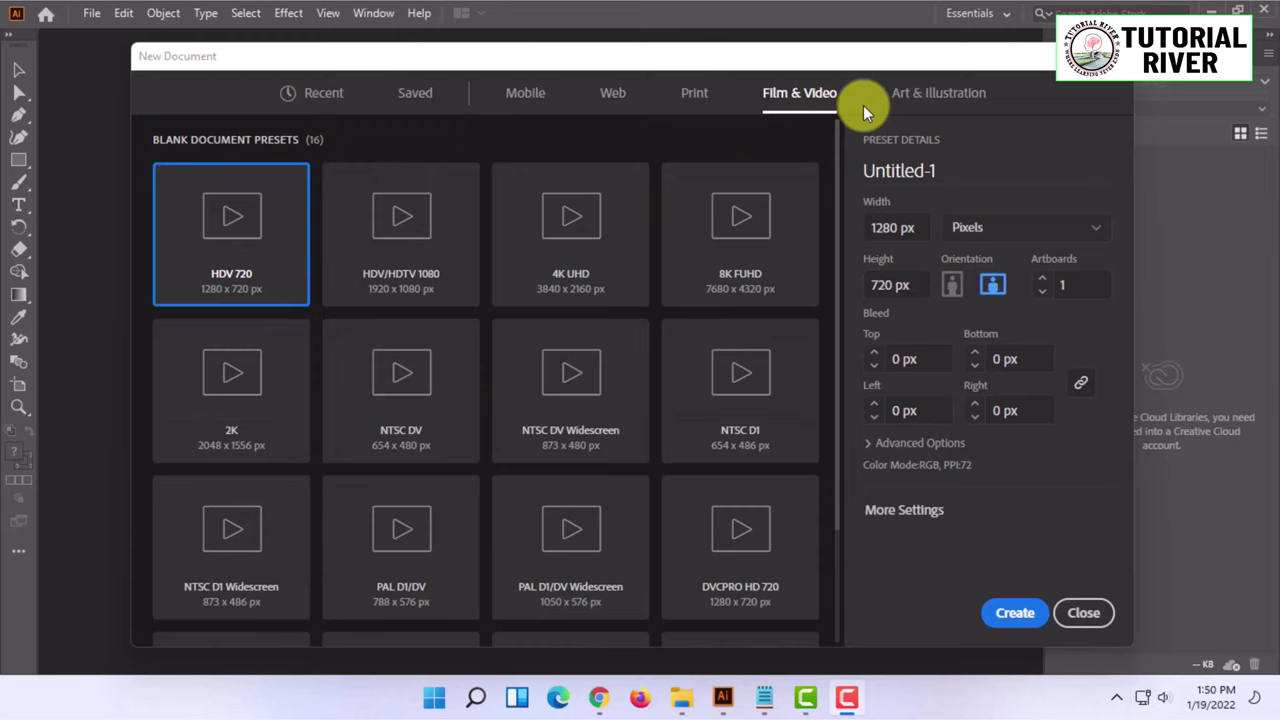
left_click(910, 92)
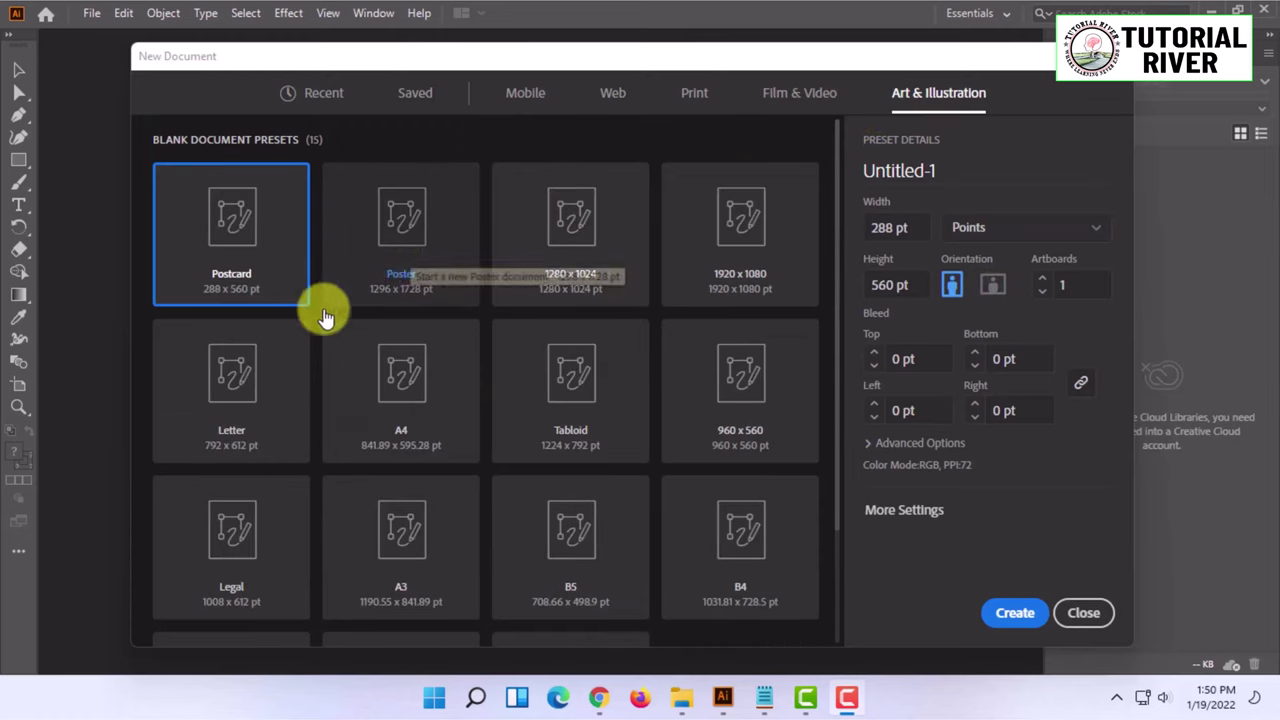
scroll(450, 330, "down", 2)
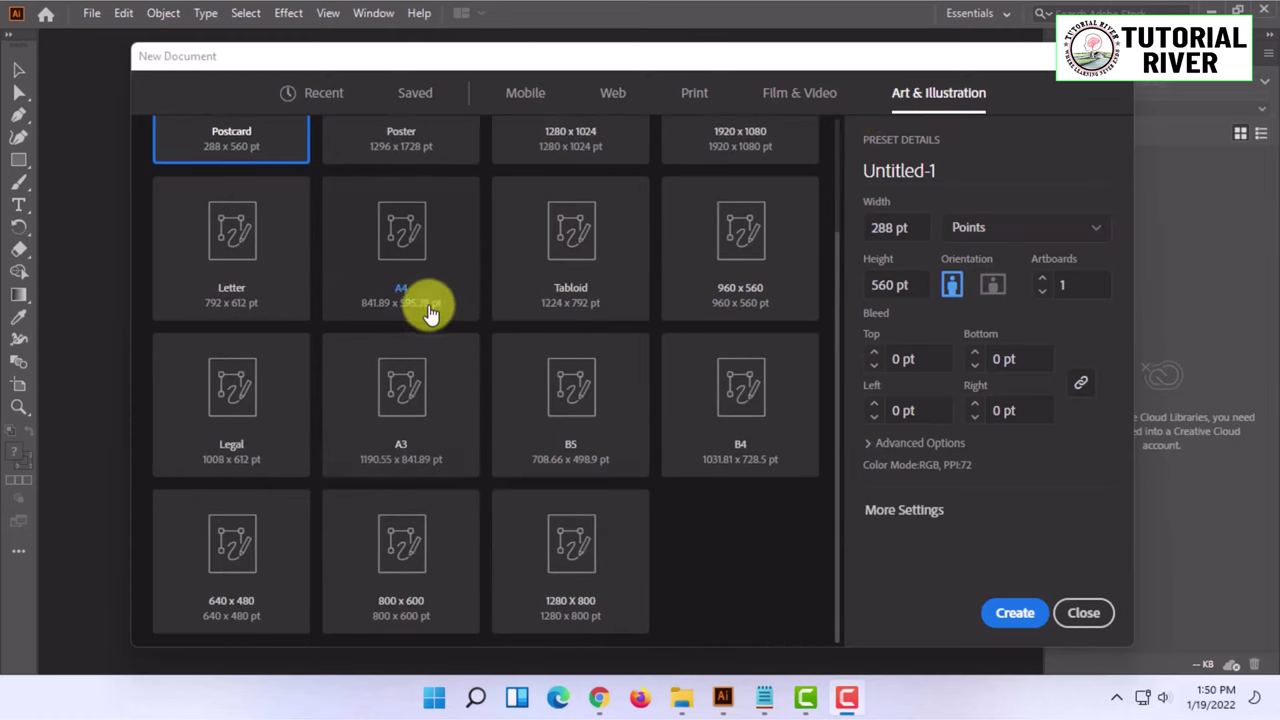
scroll(420, 260, "up", 2)
left_click(518, 95)
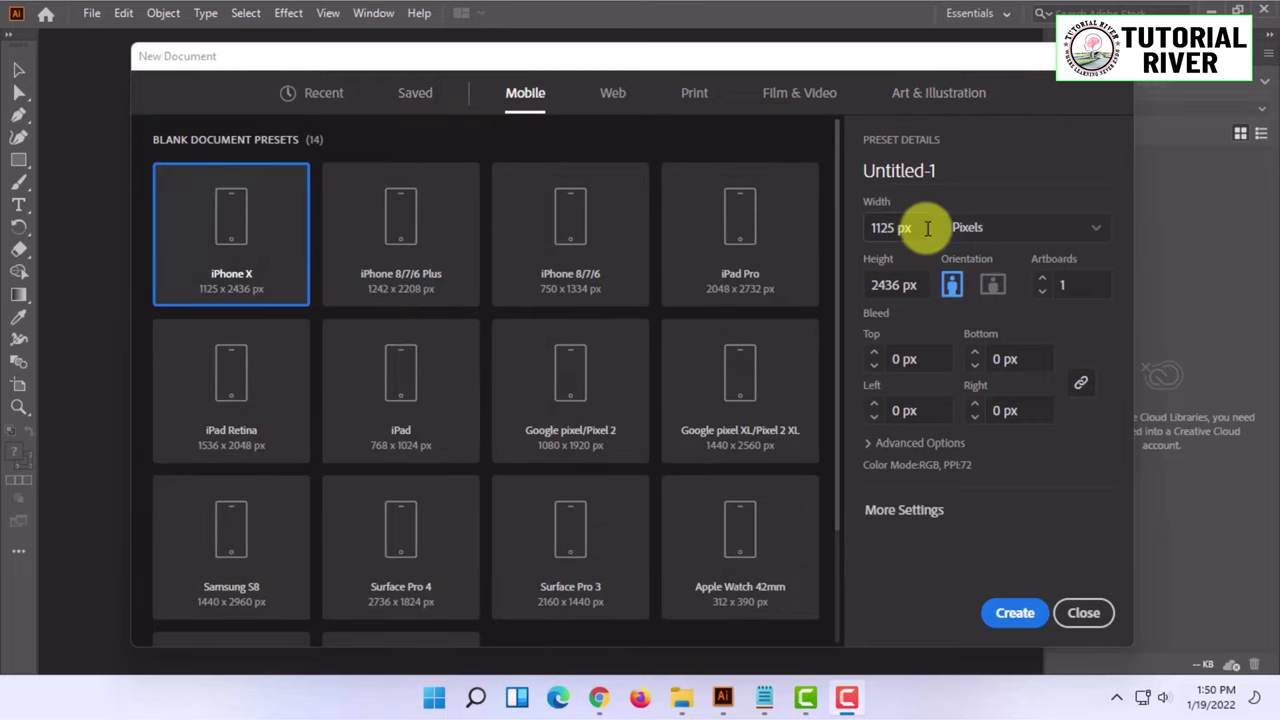
Inspect the width value and the units list, keeping the units in pixels.
left_click_drag(912, 228, 873, 228)
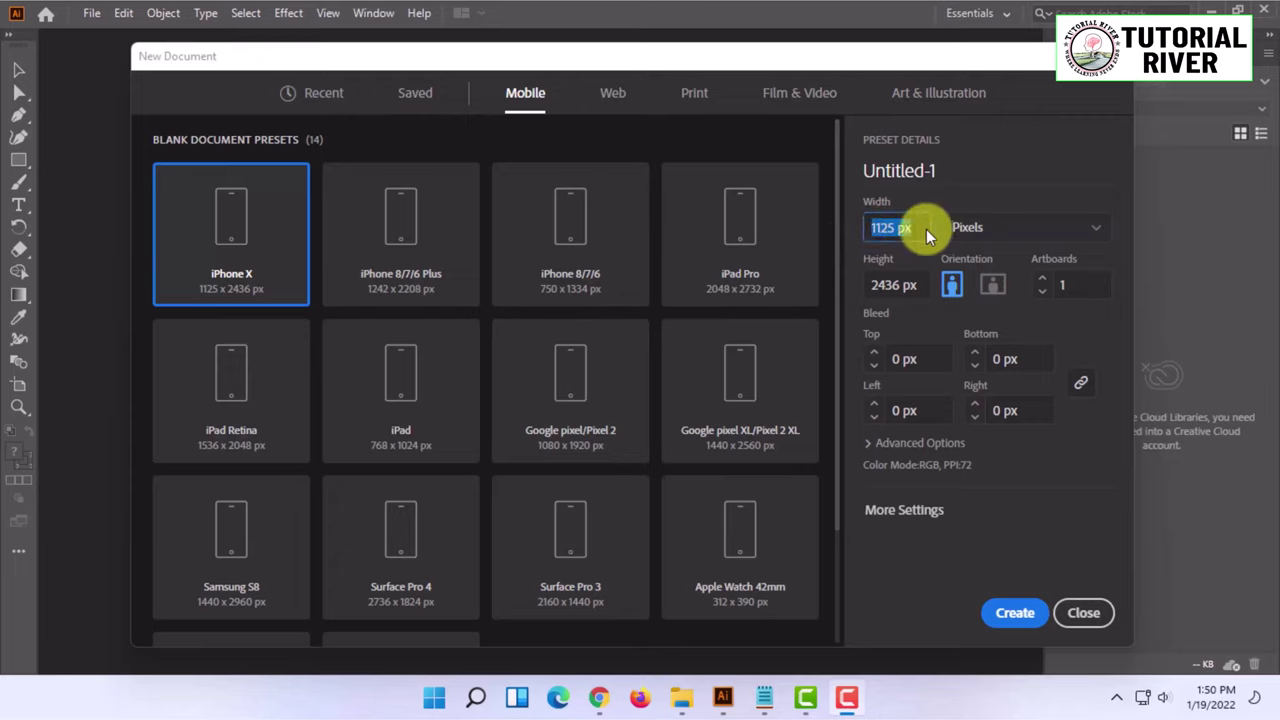
left_click(926, 229)
left_click_drag(926, 229, 858, 229)
left_click_drag(898, 228, 923, 228)
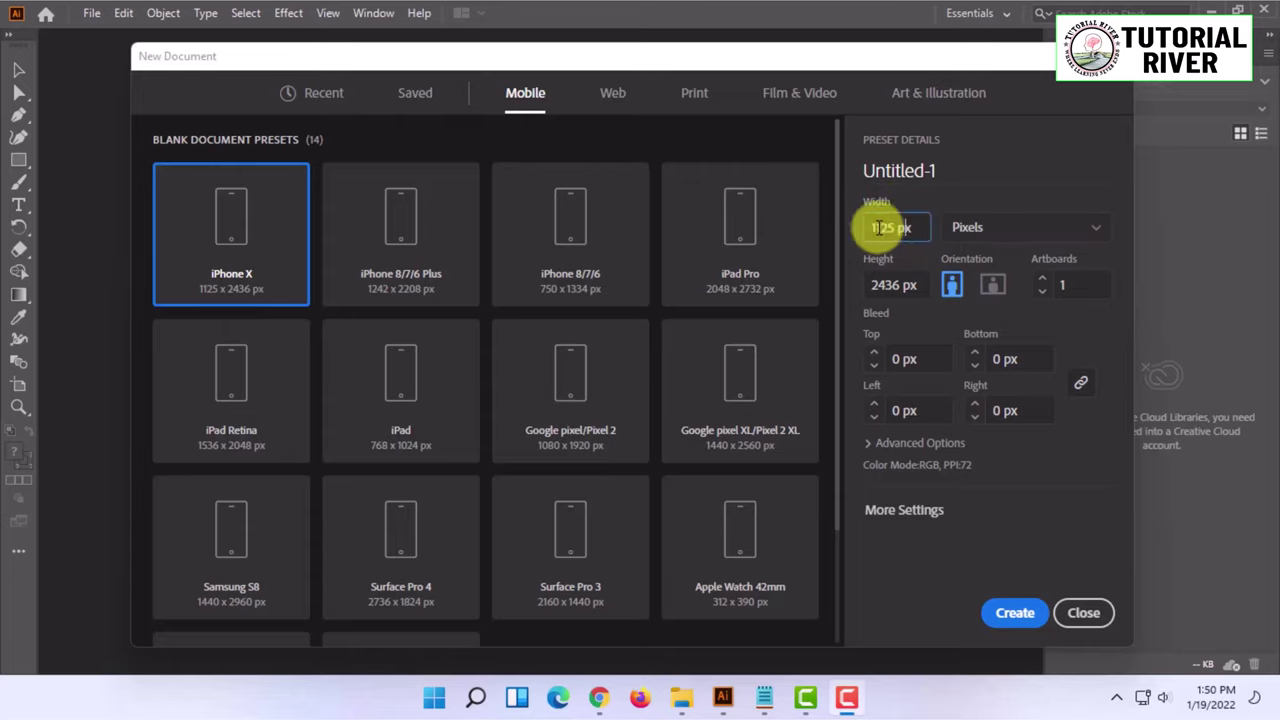
left_click(970, 227)
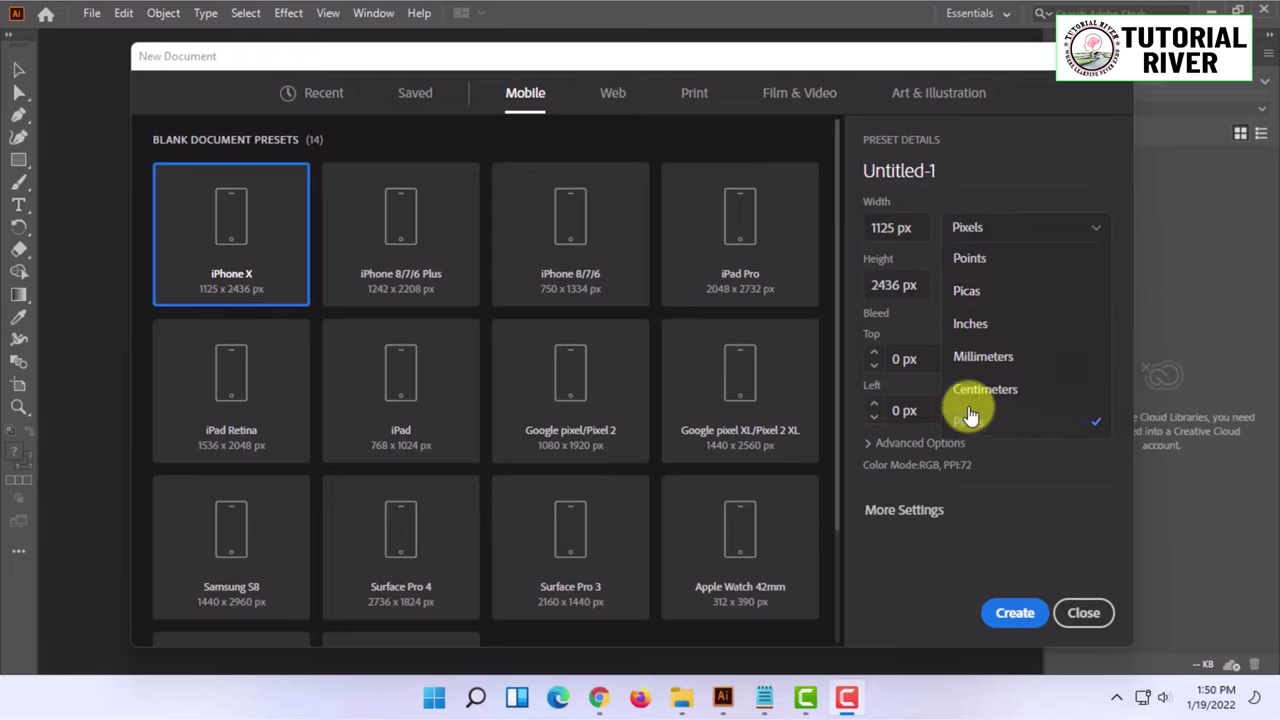
left_click(986, 168)
Set landscape orientation so the document is 2436 × 1125 px with one artboard.
left_click(895, 285)
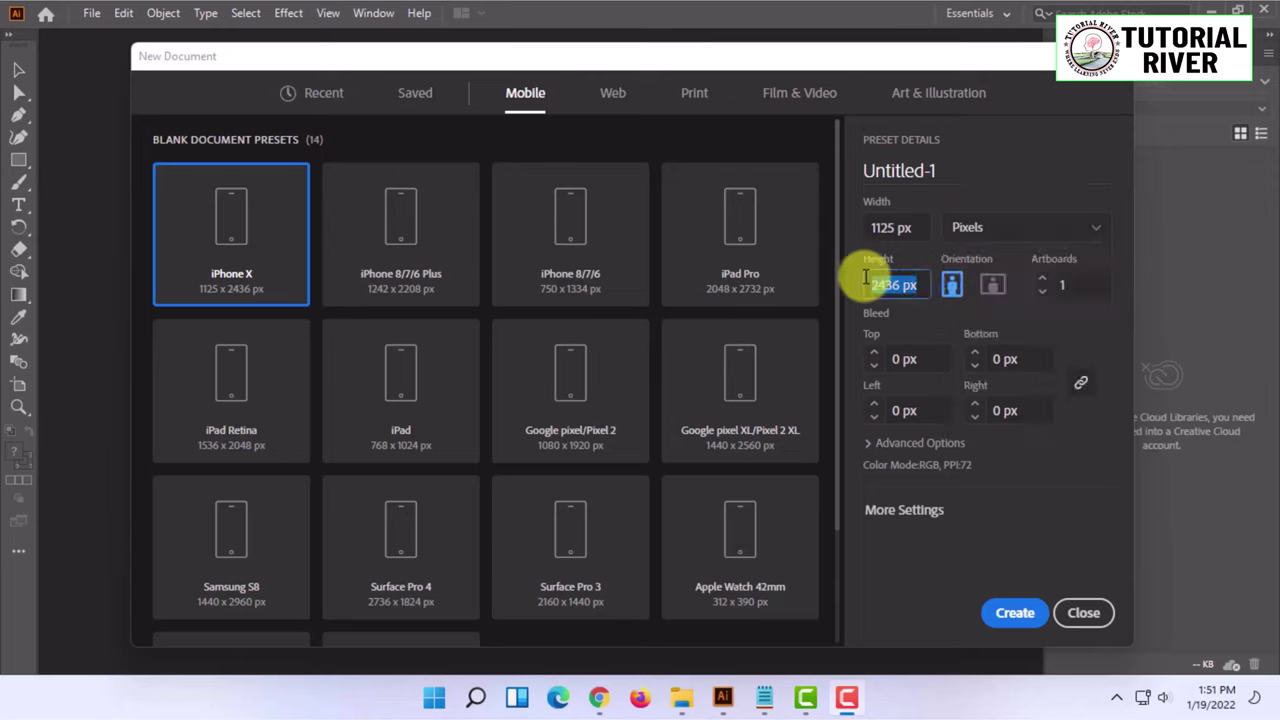
left_click(893, 228)
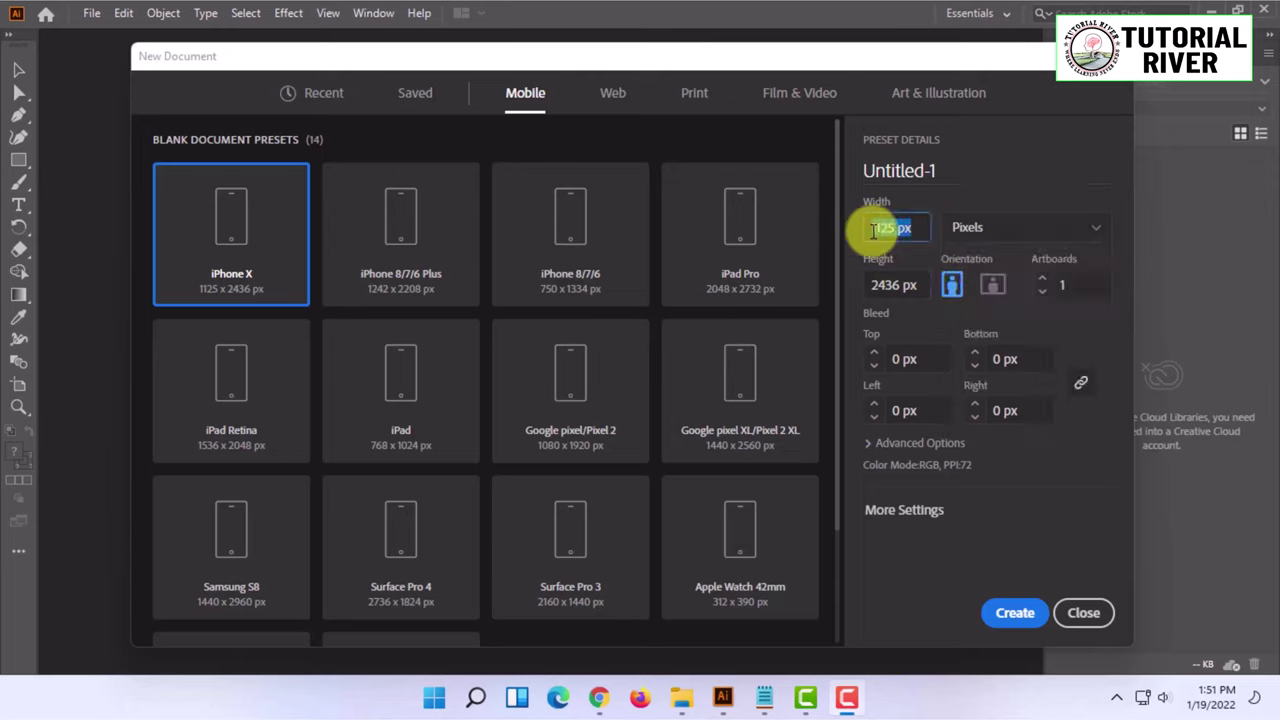
left_click(988, 291)
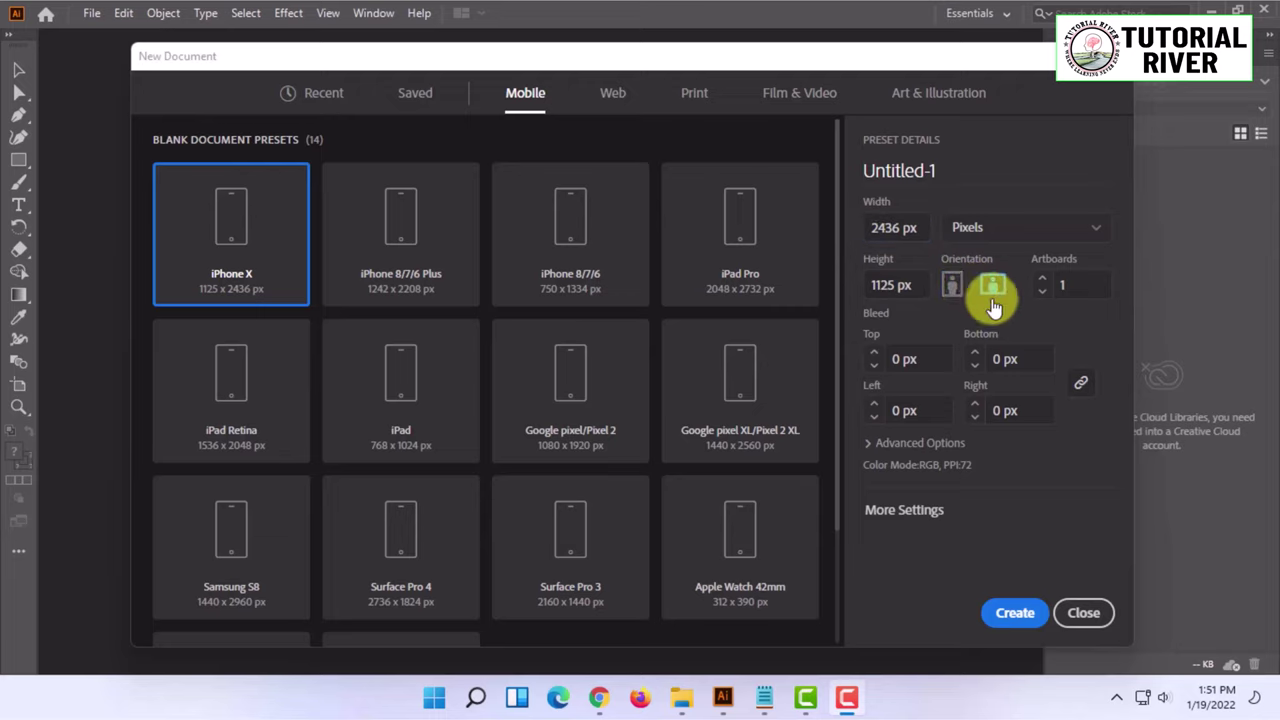
left_click(951, 288)
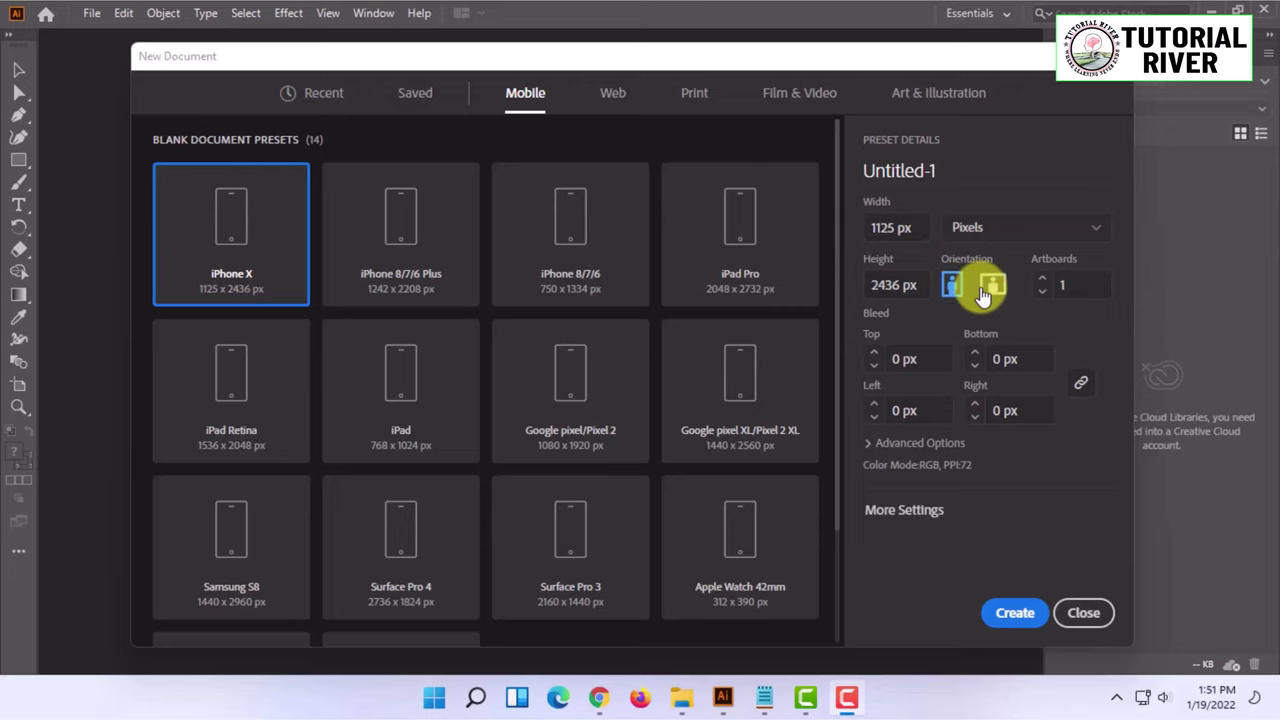
left_click(990, 288)
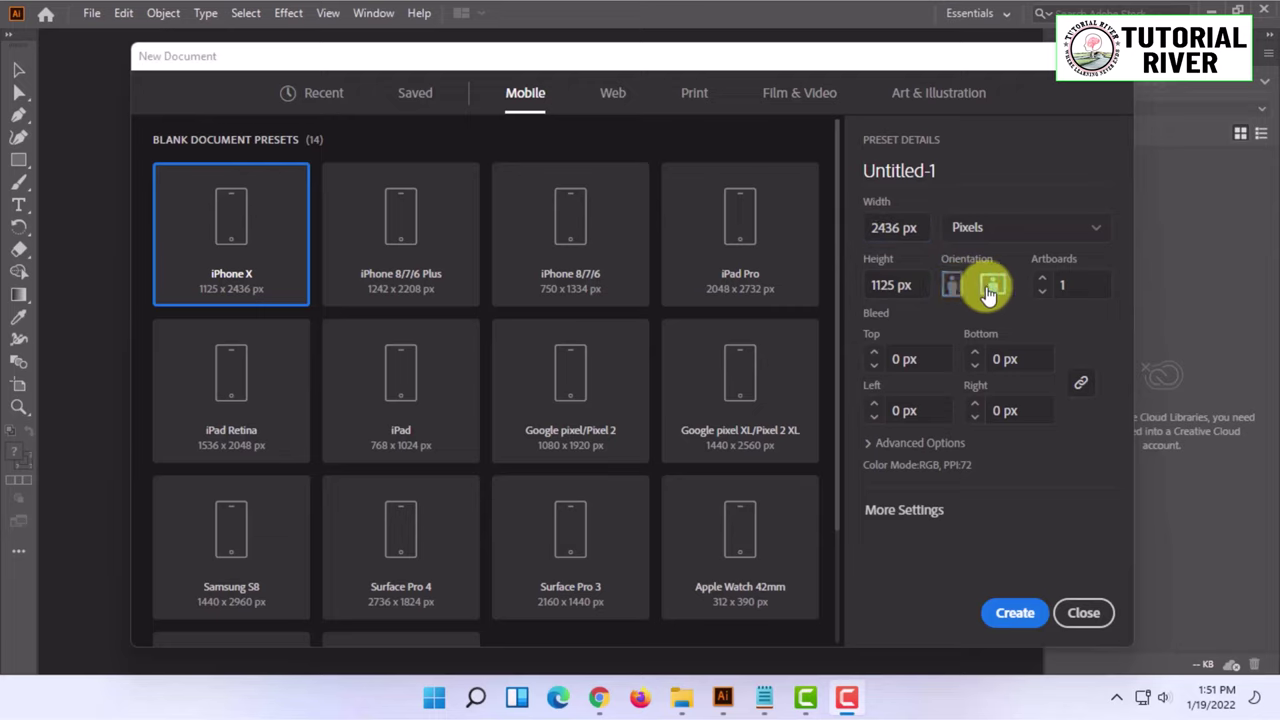
left_click(1061, 284)
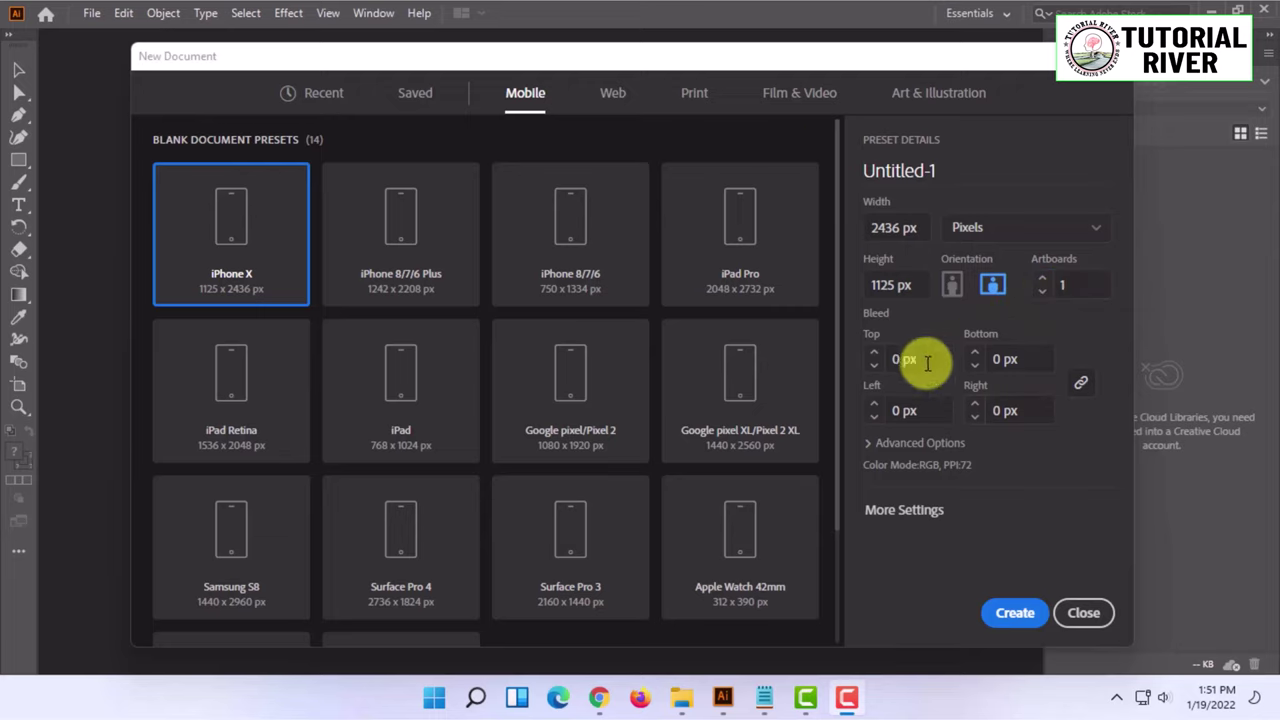
left_click(866, 442)
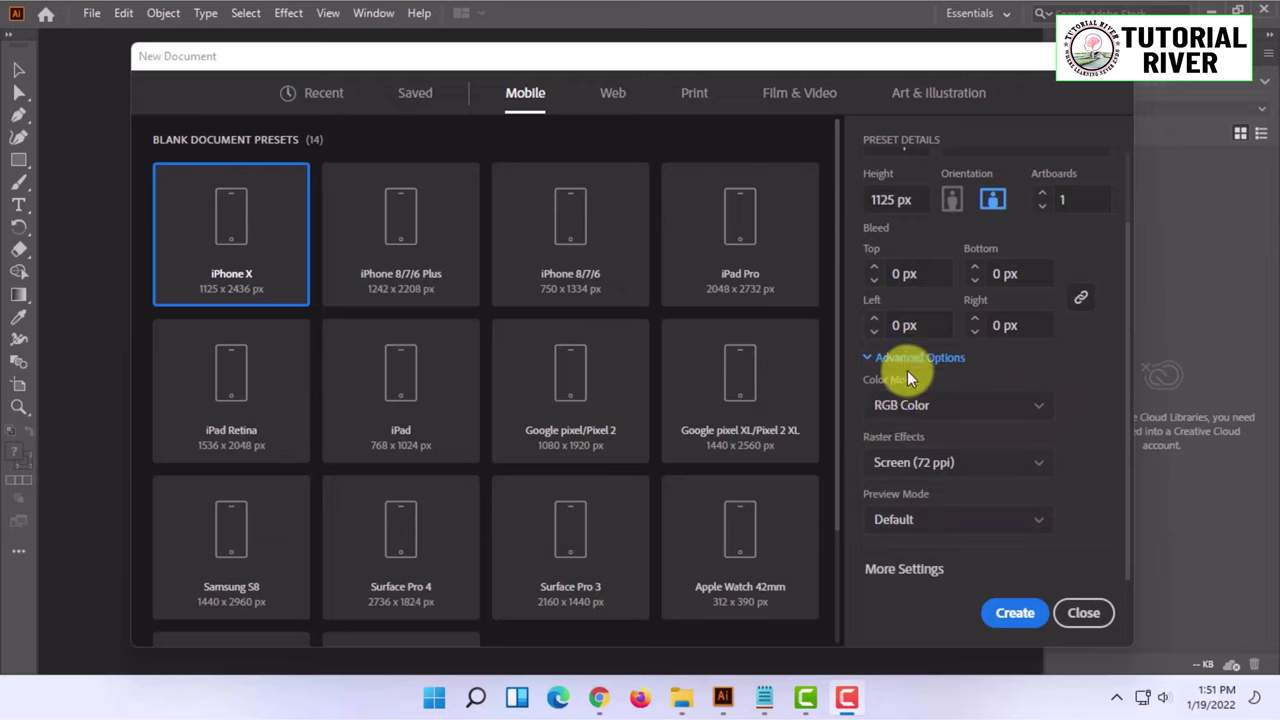
left_click(928, 408)
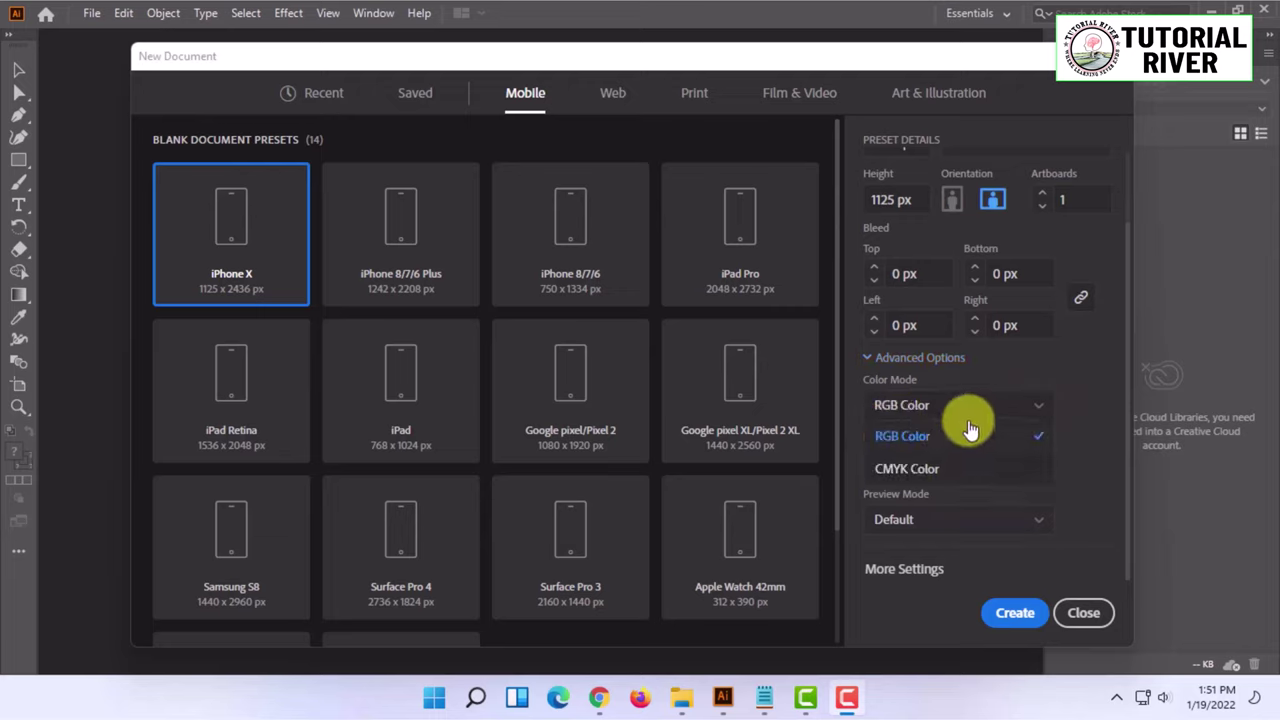
left_click(969, 432)
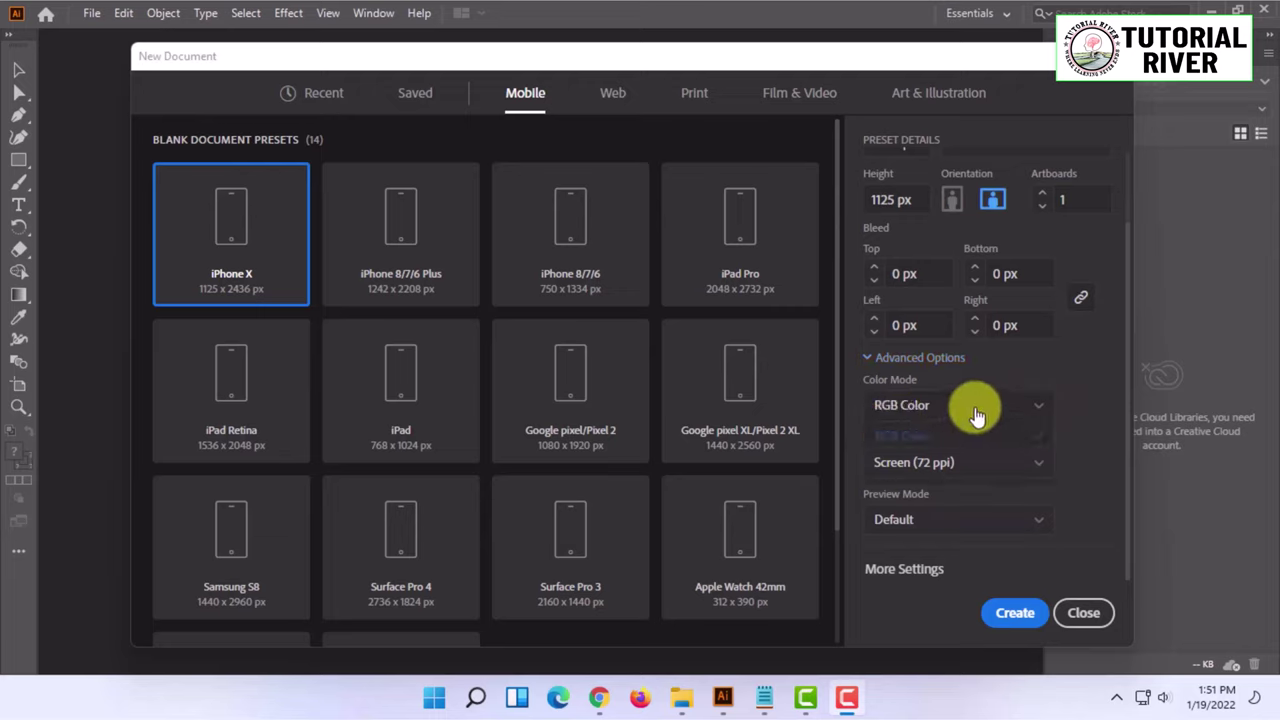
left_click(977, 470)
left_click(971, 480)
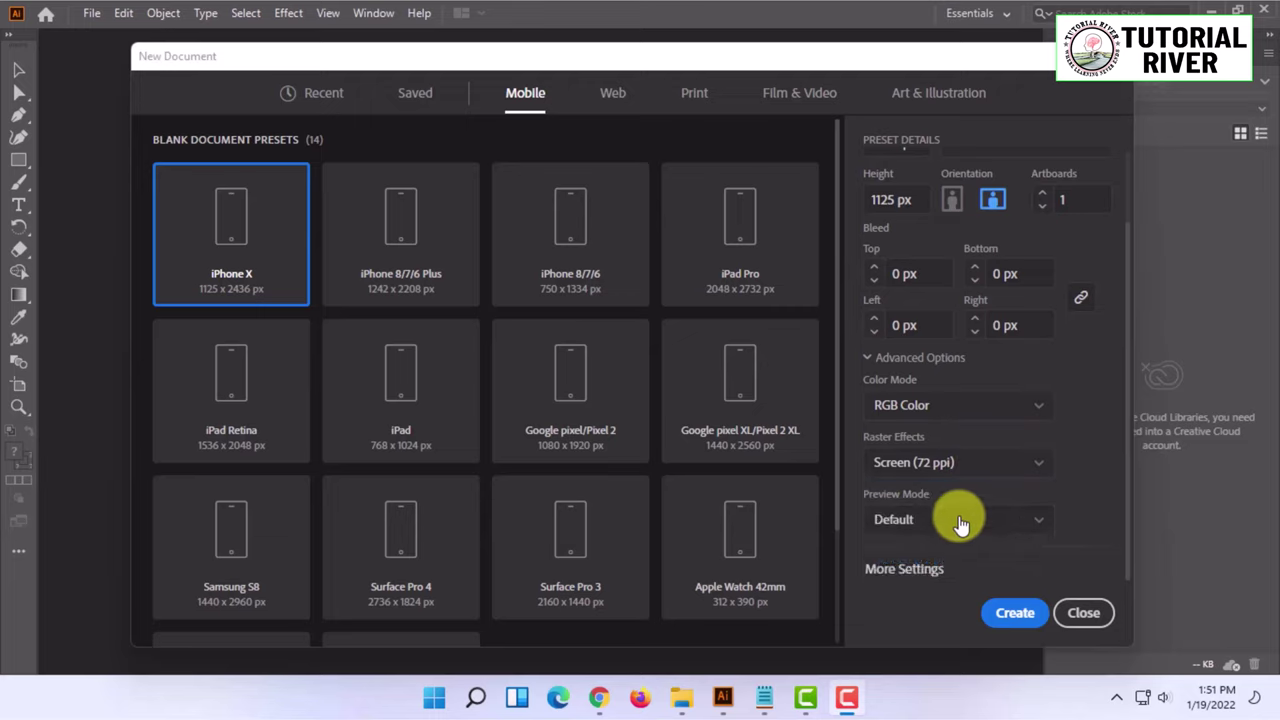
left_click(958, 519)
left_click(972, 497)
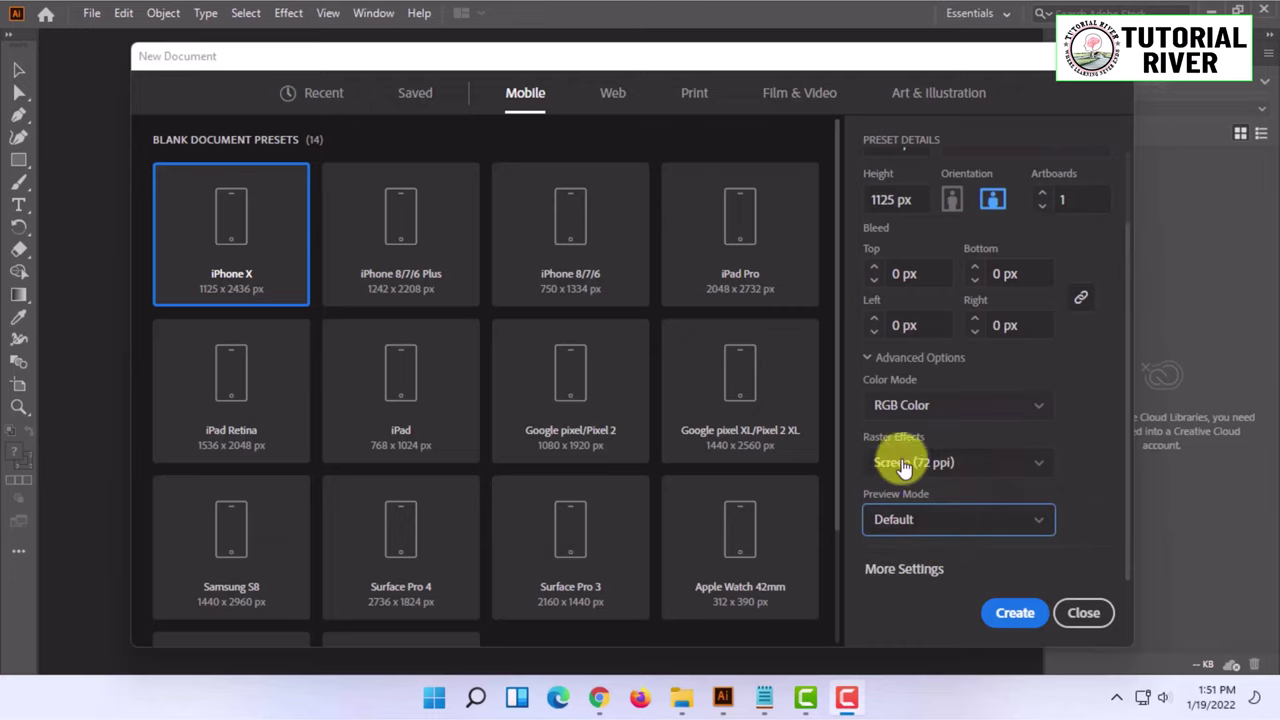
left_click(962, 395)
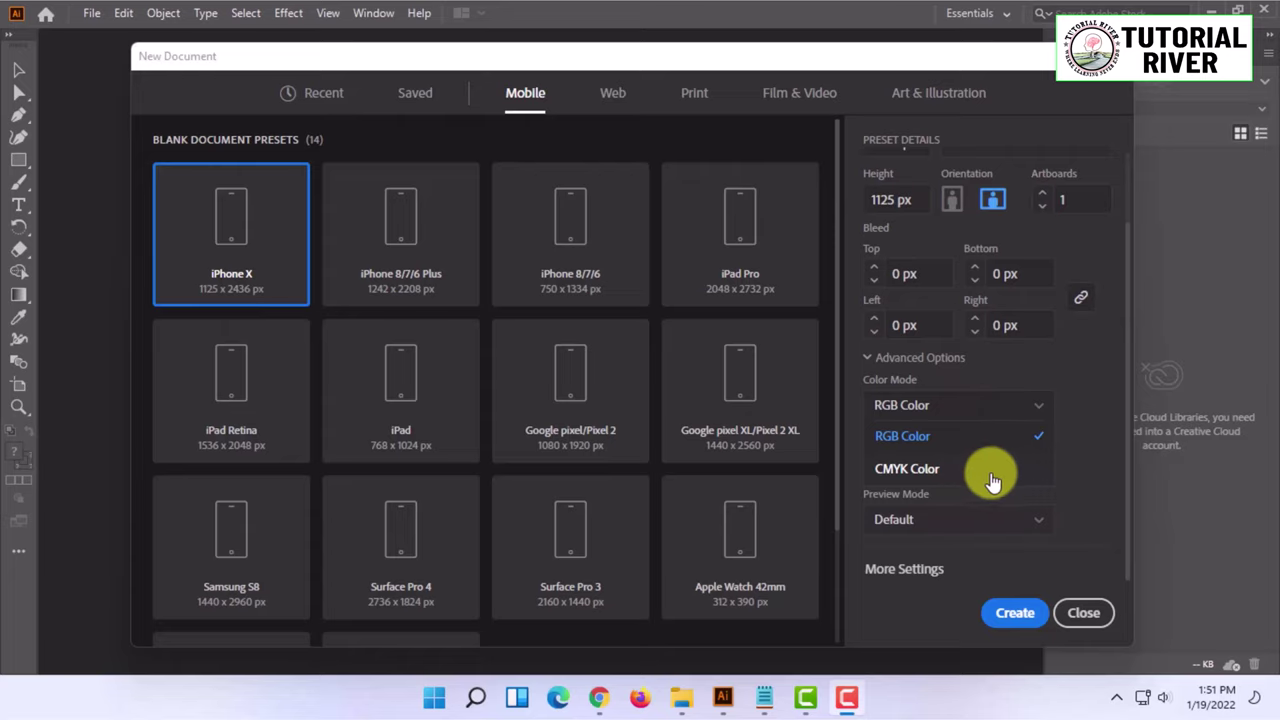
left_click(1074, 458)
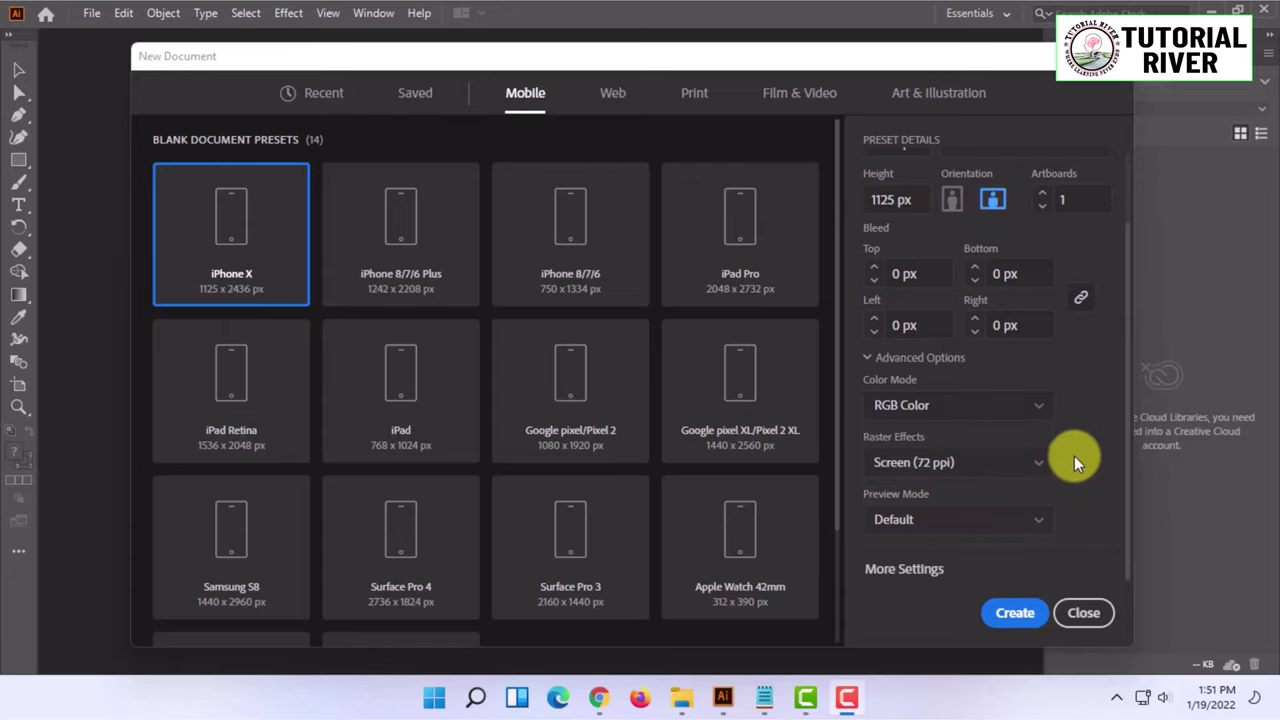
scroll(1088, 420, "up", 2)
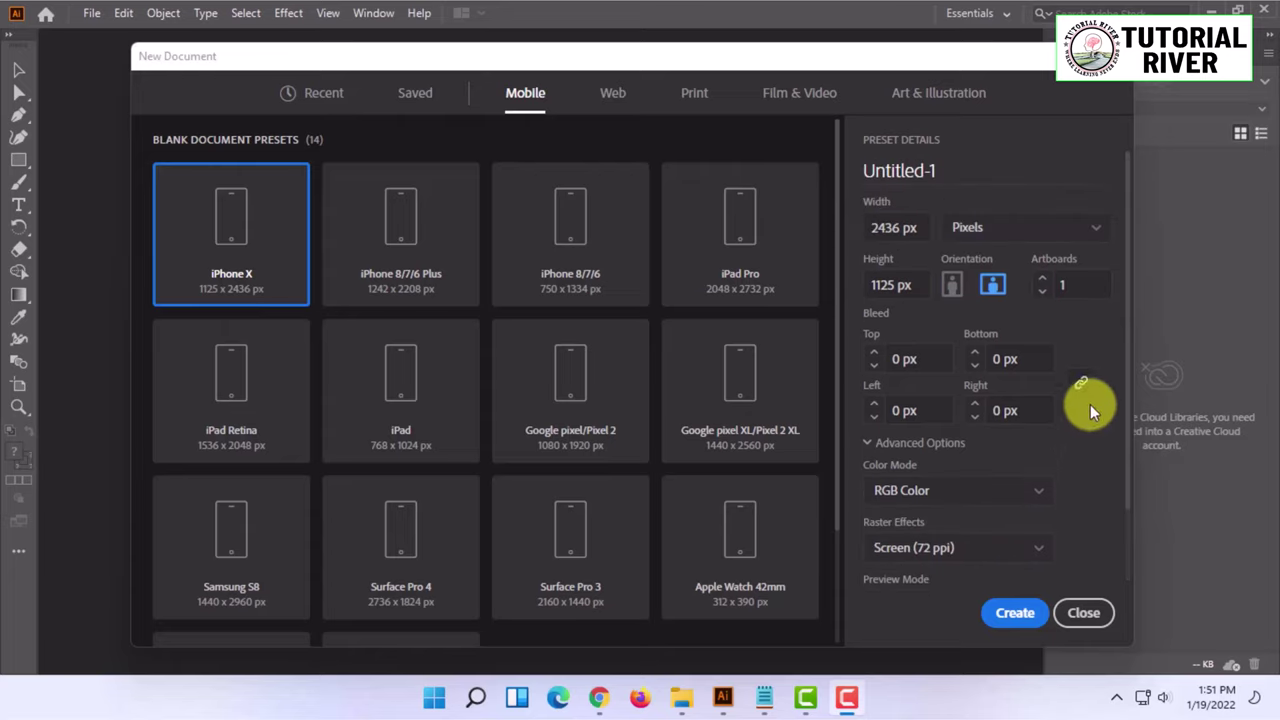
Create the blank landscape 2436 × 1125 px RGB document Untitled-1.
left_click(1016, 614)
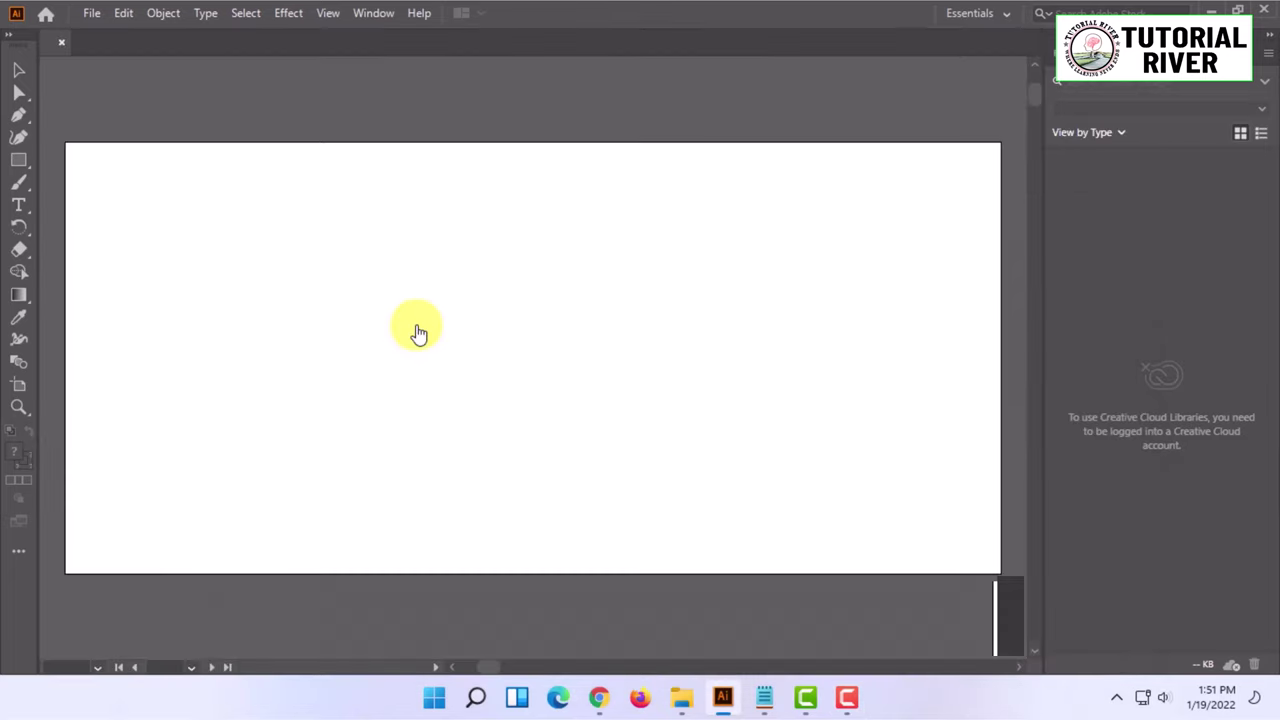